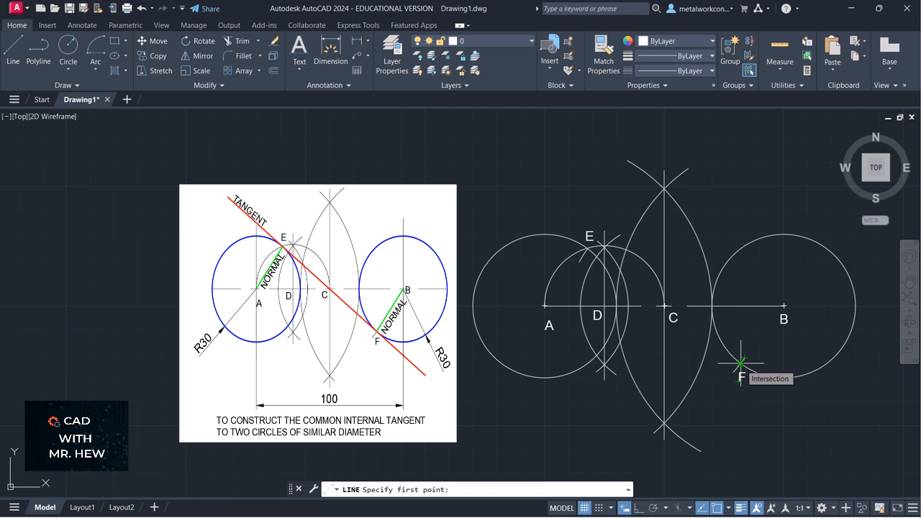
# - Draw a line from intersection point F through C to point E on the circle centred at A
pyautogui.click(740, 362)
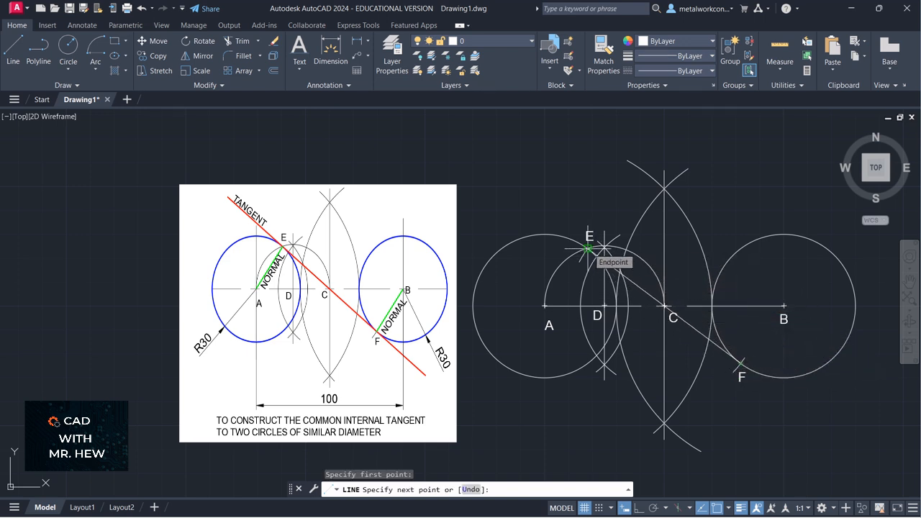
pyautogui.scroll(3, 588, 248)
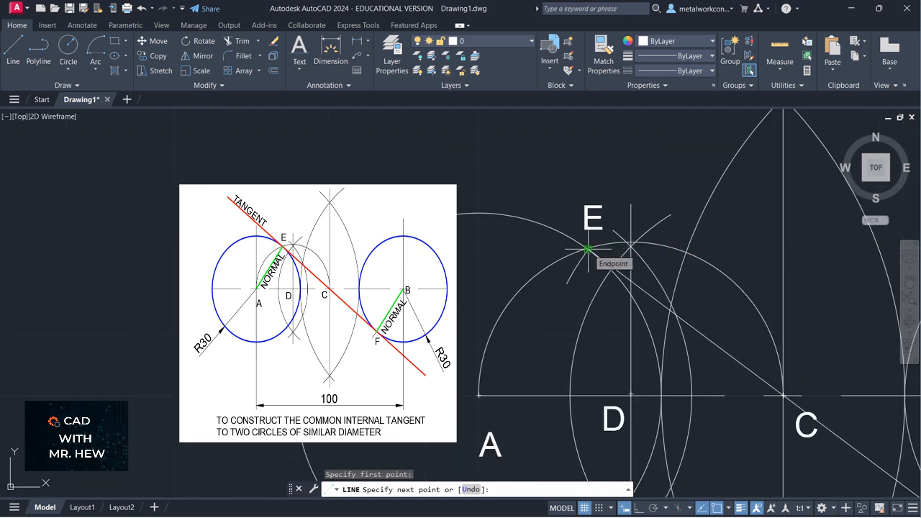
pyautogui.click(588, 249)
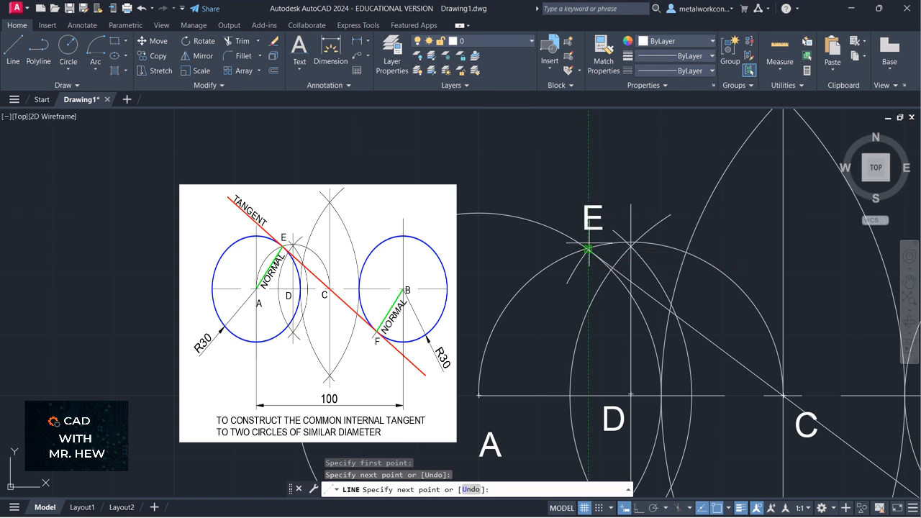
pyautogui.press('Return')
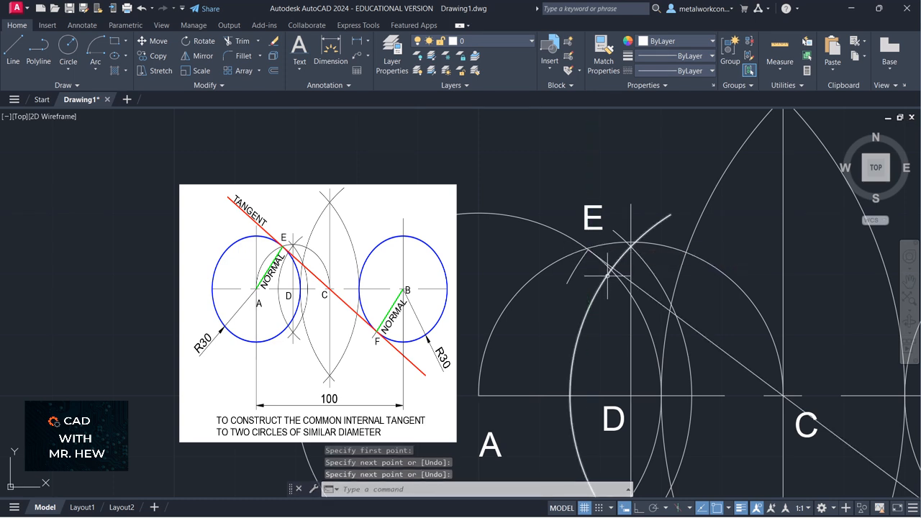
pyautogui.scroll(-4, 608, 276)
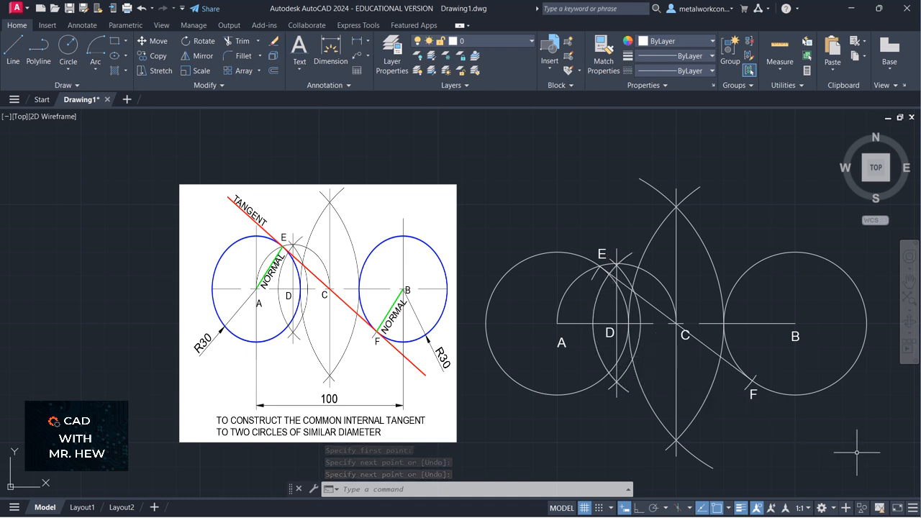
# - Draw two slanted temporary boundary lines across the path of line EF, one beyond E and one beyond F
pyautogui.click(8, 49)
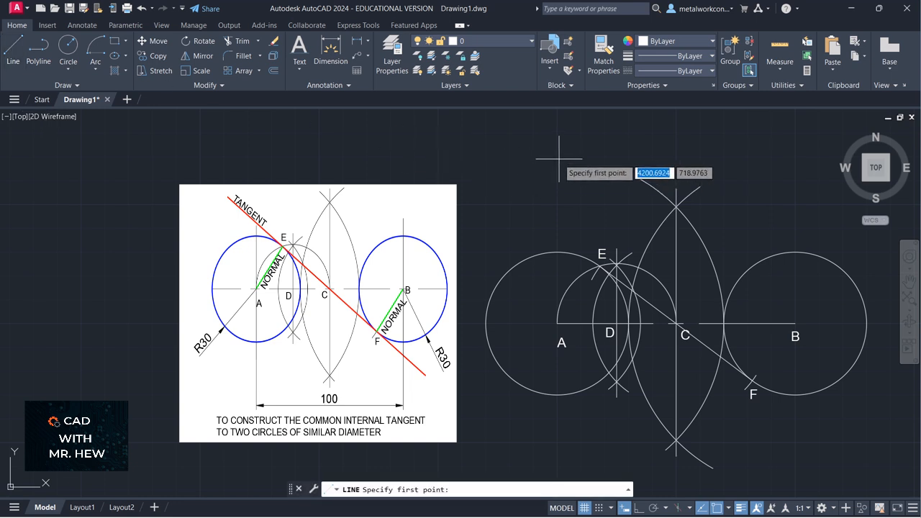
pyautogui.click(559, 160)
pyautogui.click(465, 238)
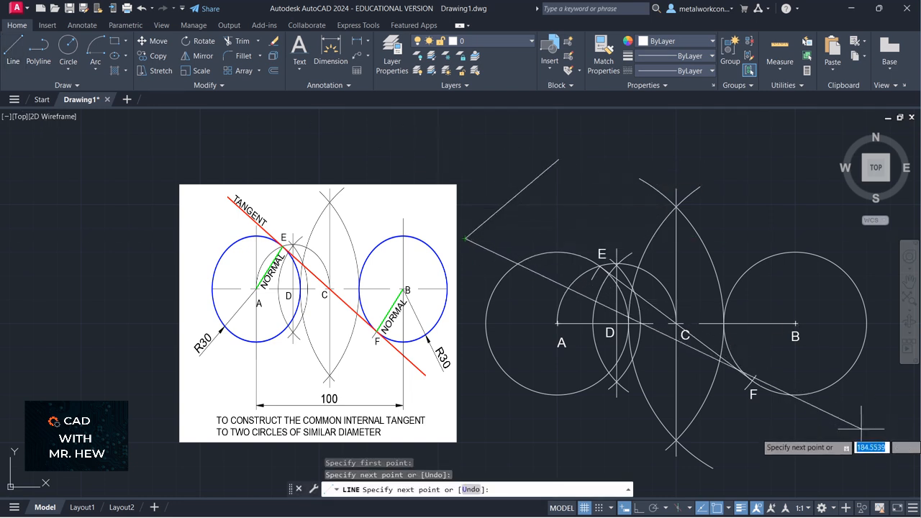
pyautogui.press('Return')
pyautogui.press('Return')
pyautogui.click(875, 374)
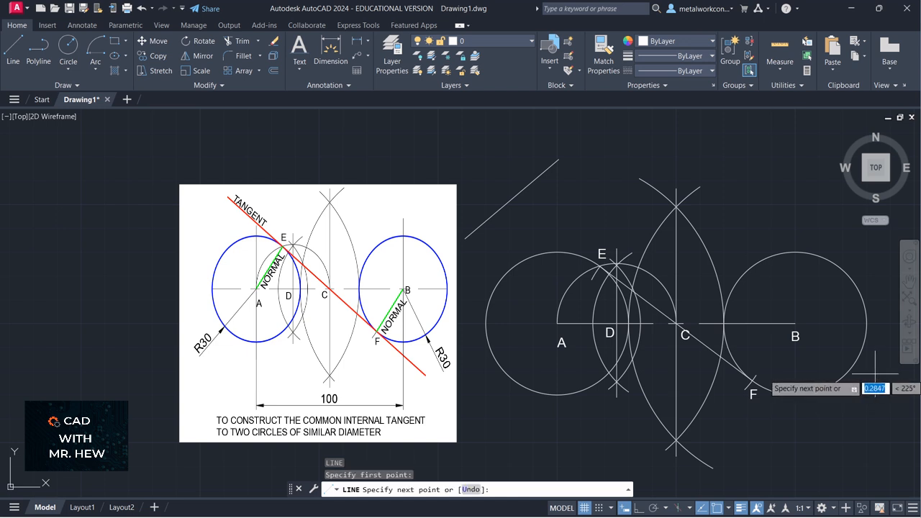
pyautogui.click(800, 485)
pyautogui.press('Return')
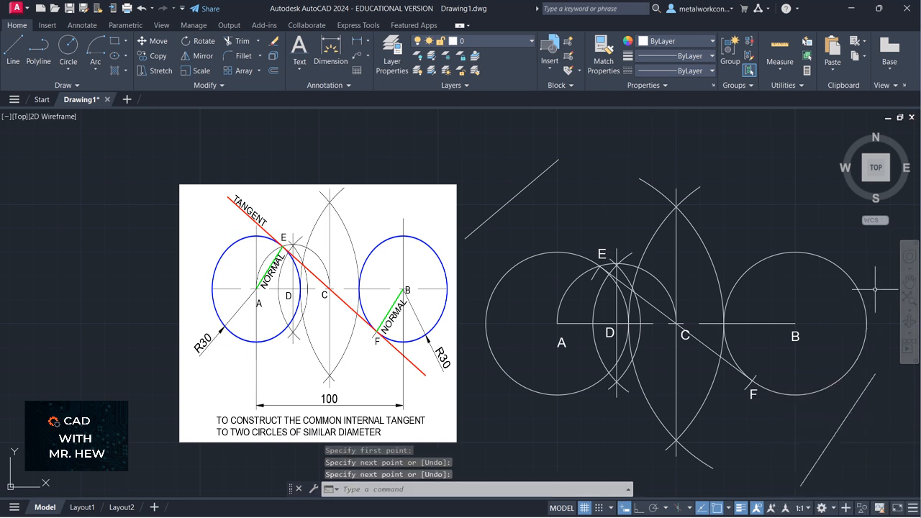
# - Extend line EF at both ends to meet the two temporary boundary lines
pyautogui.click(908, 282)
pyautogui.moveTo(837, 312)
pyautogui.mouseDown()
pyautogui.moveTo(841, 295)
pyautogui.moveTo(747, 335)
pyautogui.mouseUp()
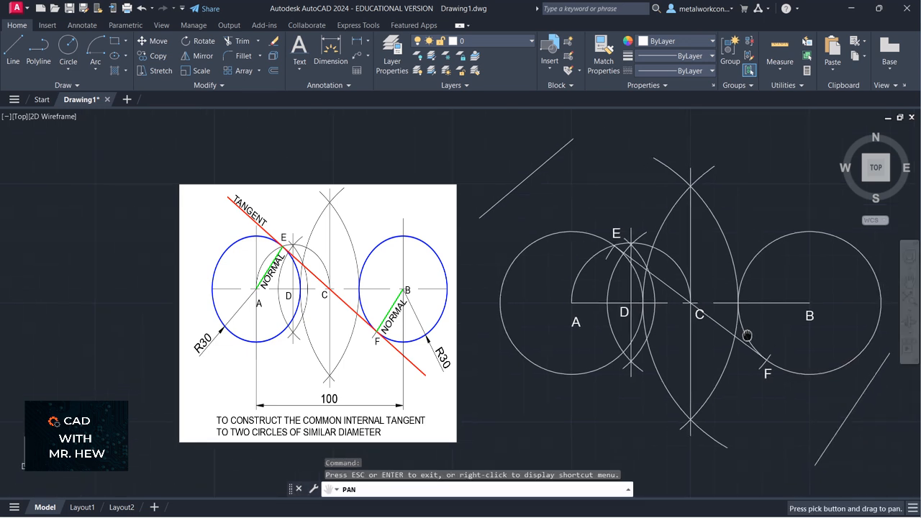
pyautogui.press('Escape')
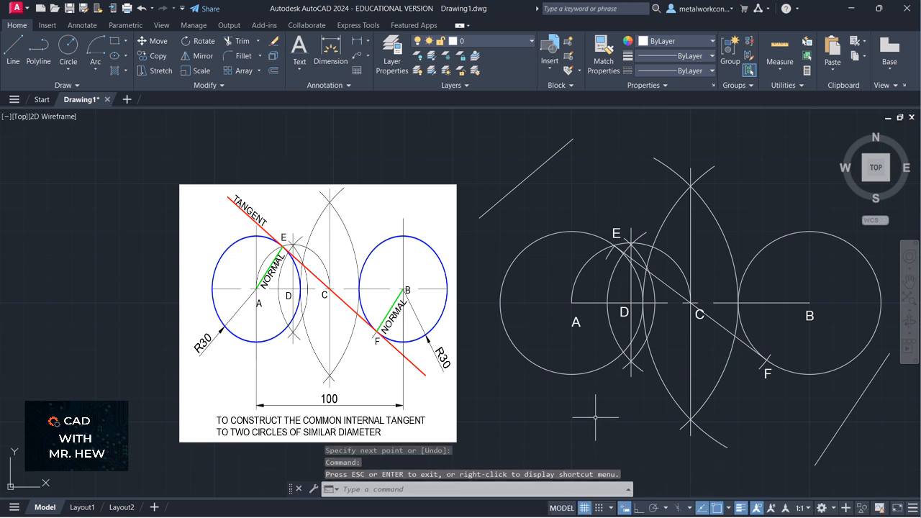
pyautogui.write('EX')
pyautogui.press('Return')
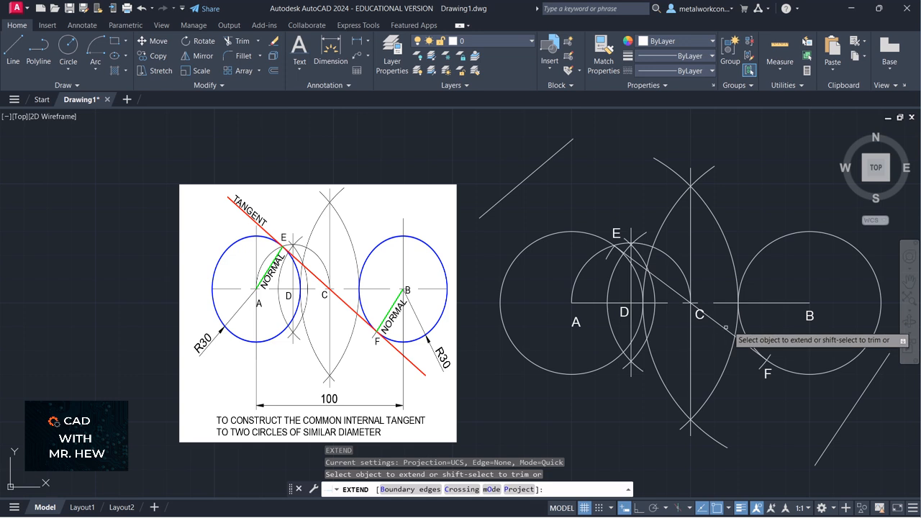
pyautogui.click(745, 342)
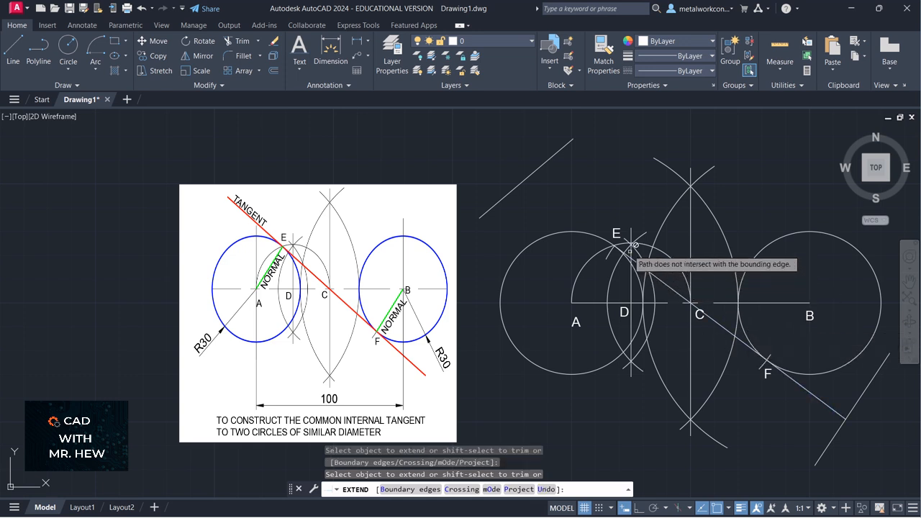
pyautogui.click(626, 253)
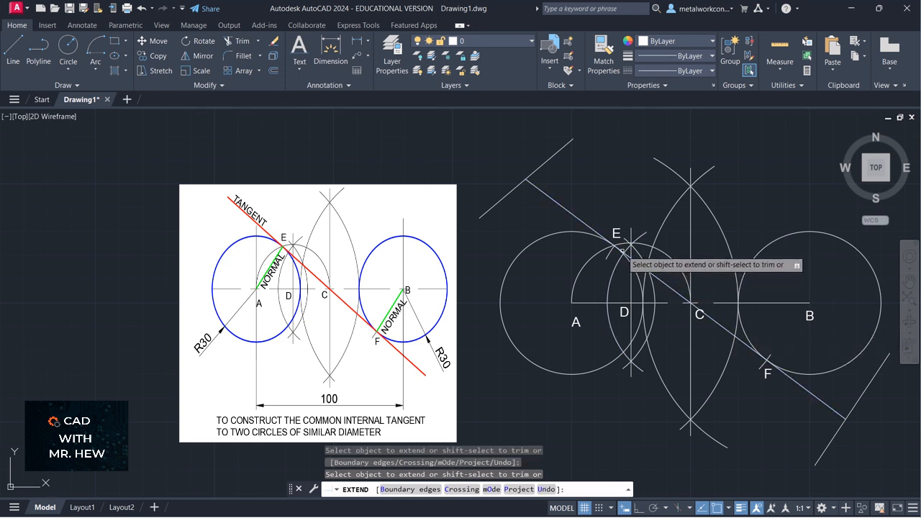
pyautogui.press('Return')
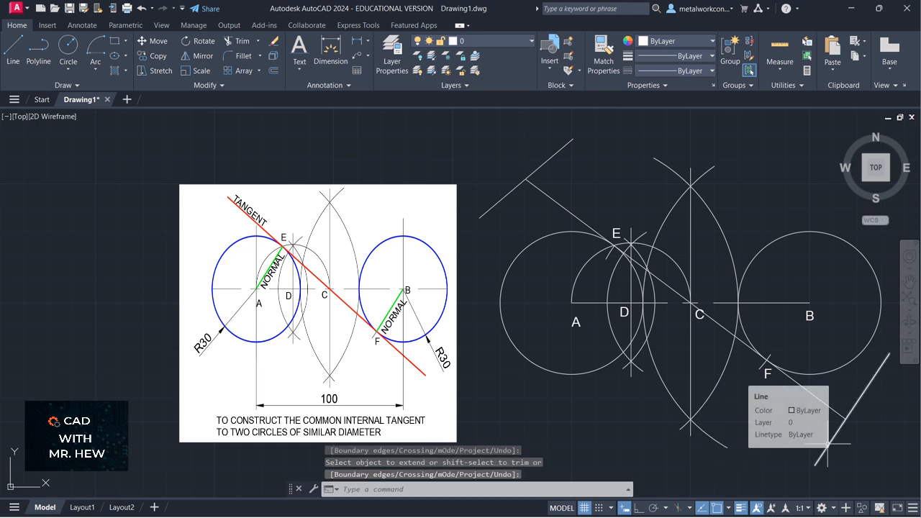
pyautogui.press('Escape')
# - Delete the two temporary boundary lines at the ends of the tangent
pyautogui.click(826, 443)
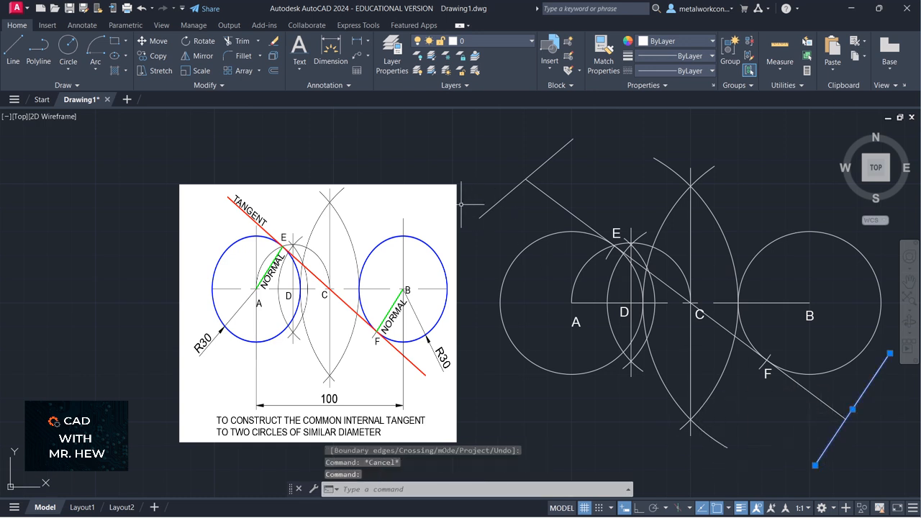
pyautogui.click(483, 215)
pyautogui.press('Delete')
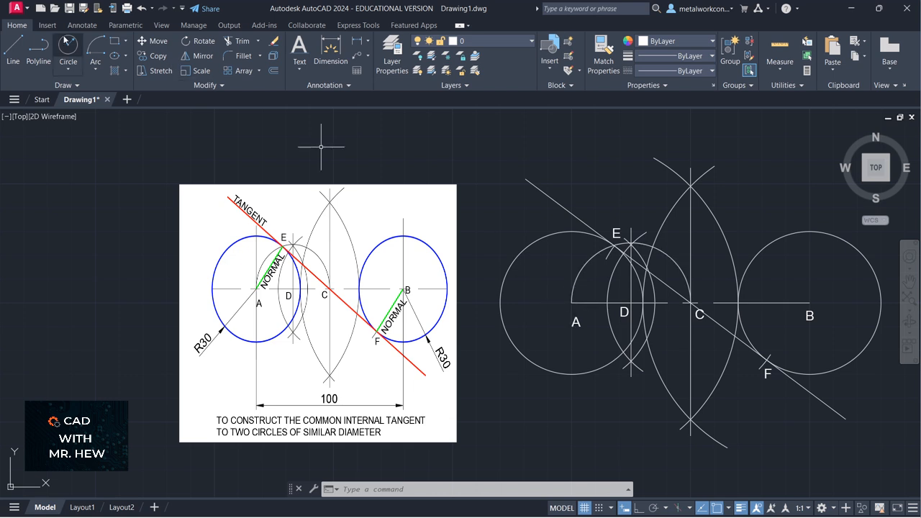
# - Draw the normal line from circle centre B to tangent point F
pyautogui.click(13, 51)
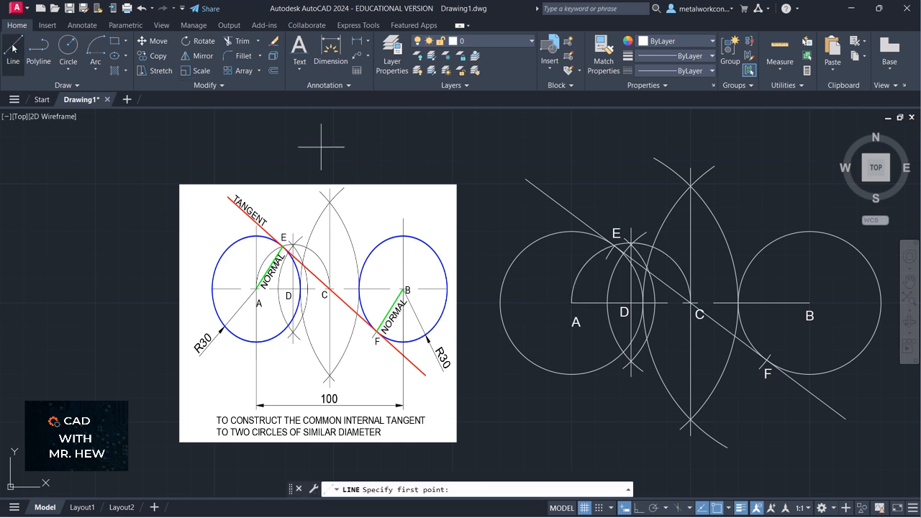
pyautogui.click(809, 302)
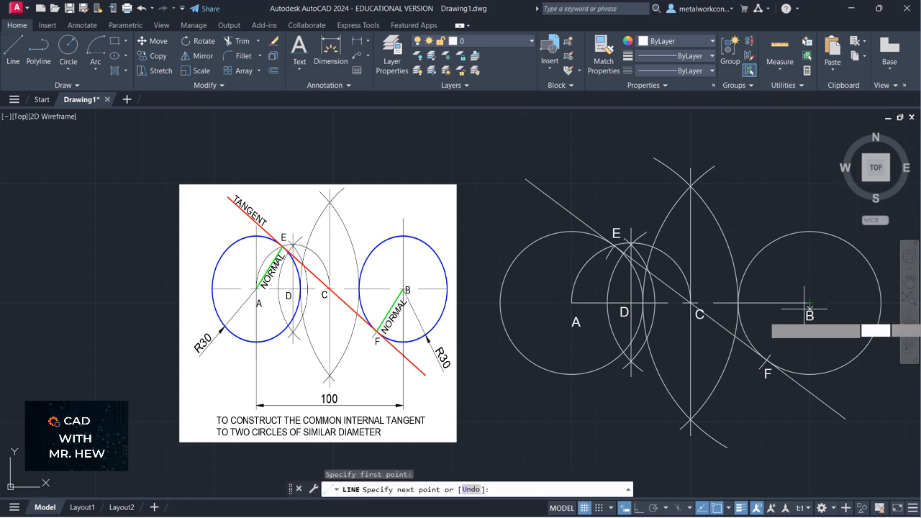
pyautogui.click(767, 358)
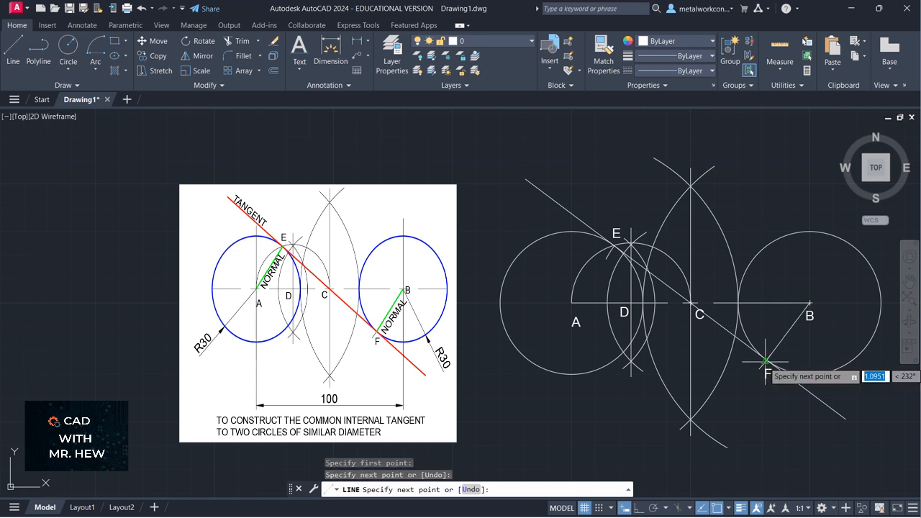
pyautogui.press('Return')
# - Draw the normal line from tangent point E to circle centre A
pyautogui.press('Return')
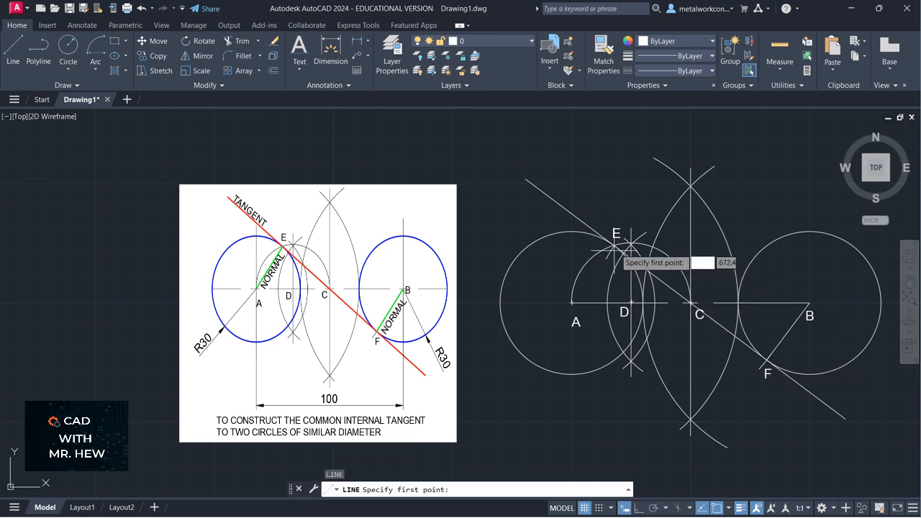
pyautogui.click(613, 245)
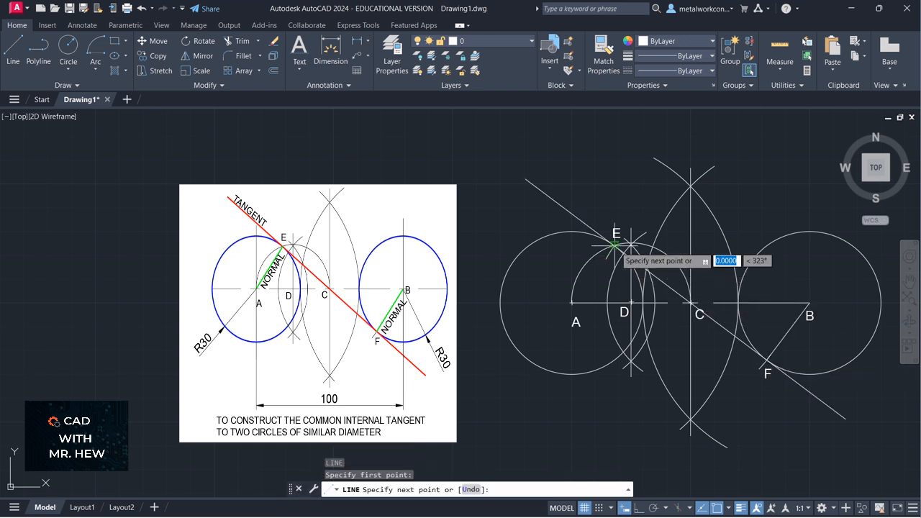
pyautogui.click(572, 300)
pyautogui.press('Return')
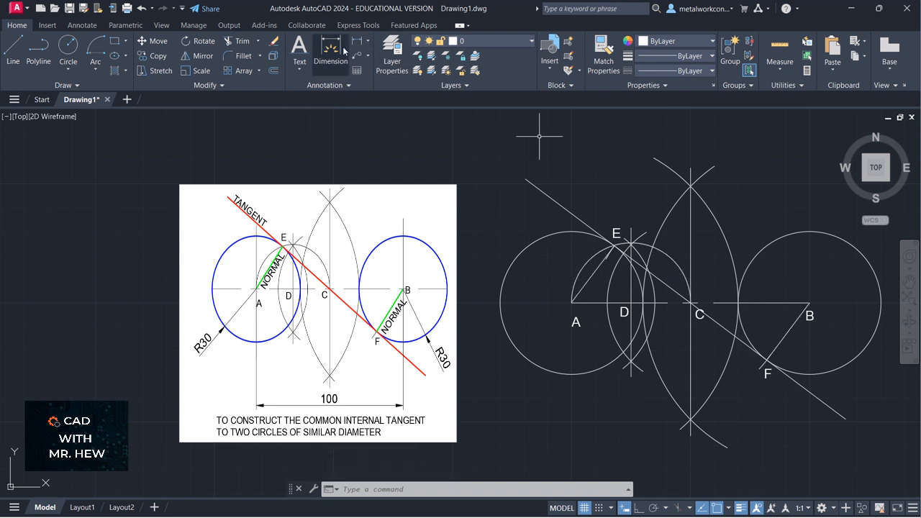
# - With object snap off, add single-line text NORMAL beside line BF at height 4 and 60° rotation, plus a second NORMAL label
pyautogui.click(297, 70)
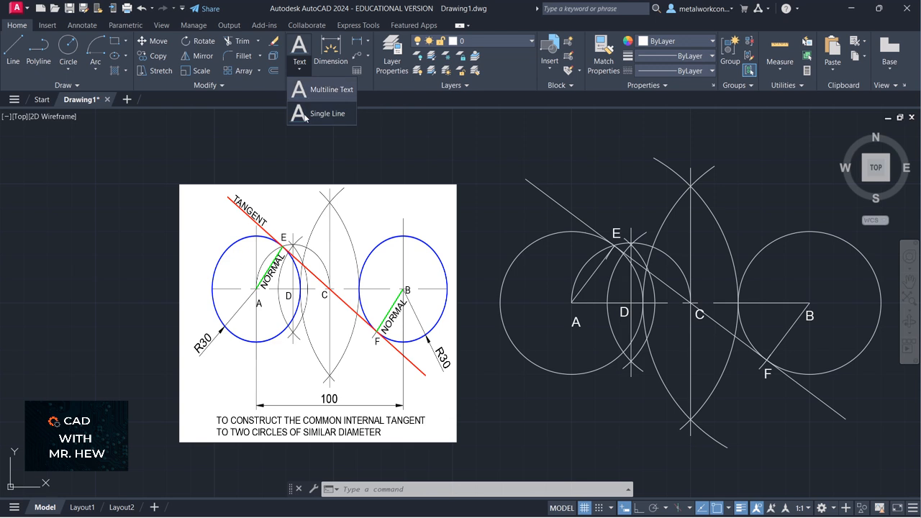
pyautogui.click(317, 113)
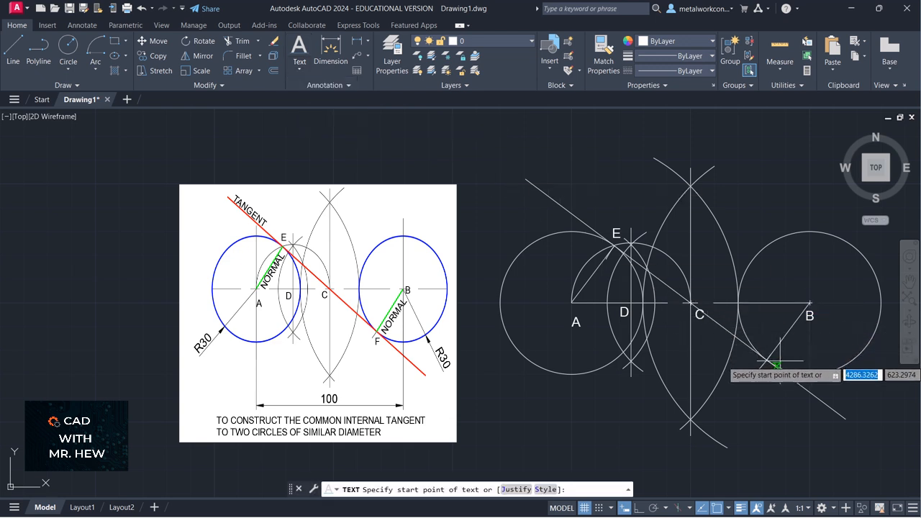
pyautogui.press('F3')
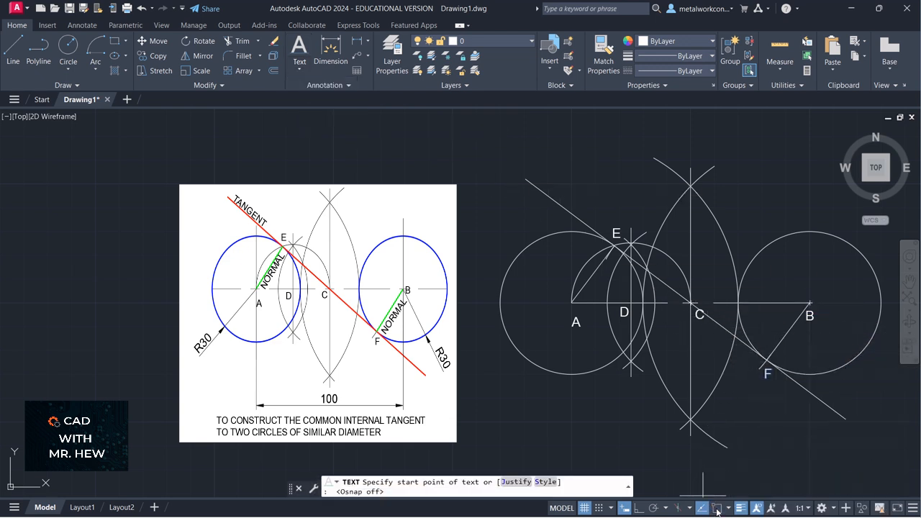
pyautogui.click(782, 365)
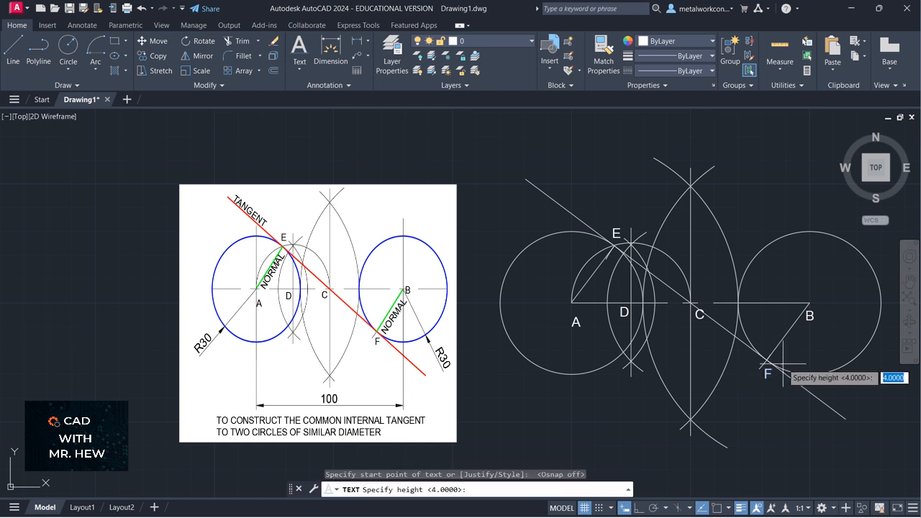
pyautogui.press('Return')
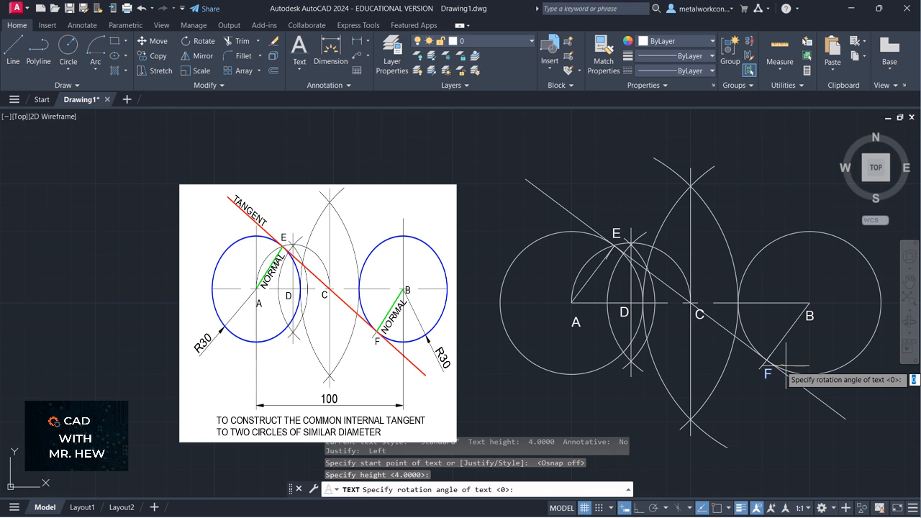
pyautogui.write('60')
pyautogui.press('Return')
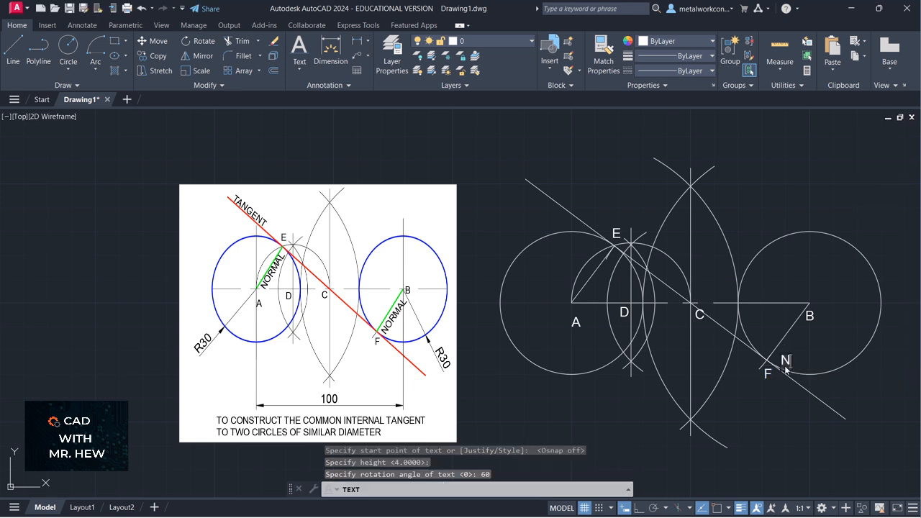
pyautogui.write('NORMAL')
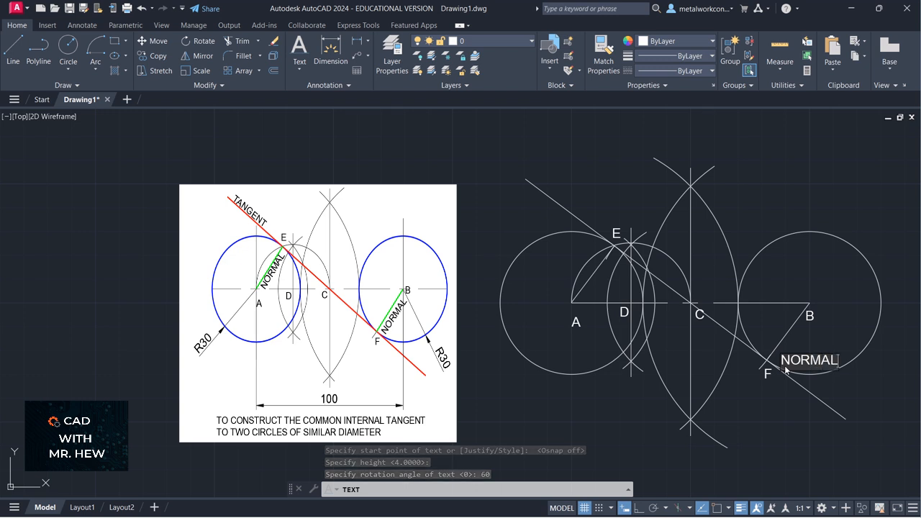
pyautogui.press('Return')
pyautogui.press('Return')
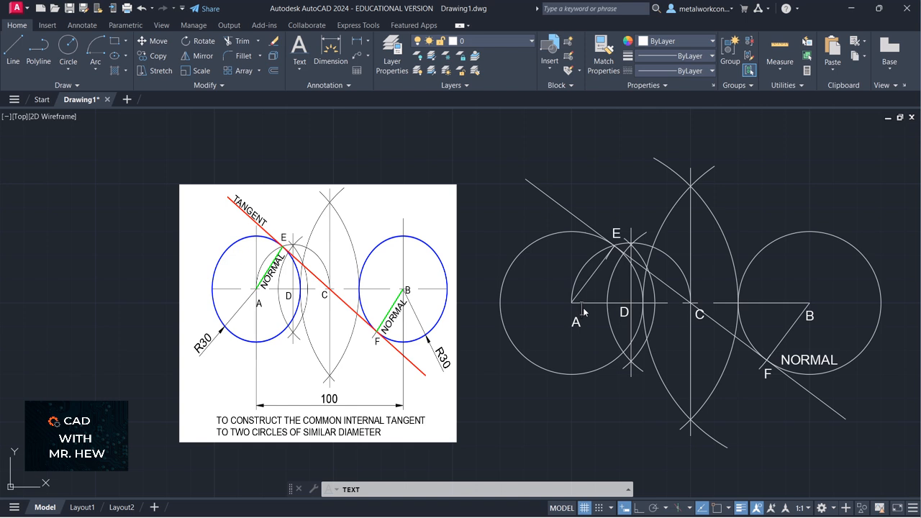
pyautogui.write('N')
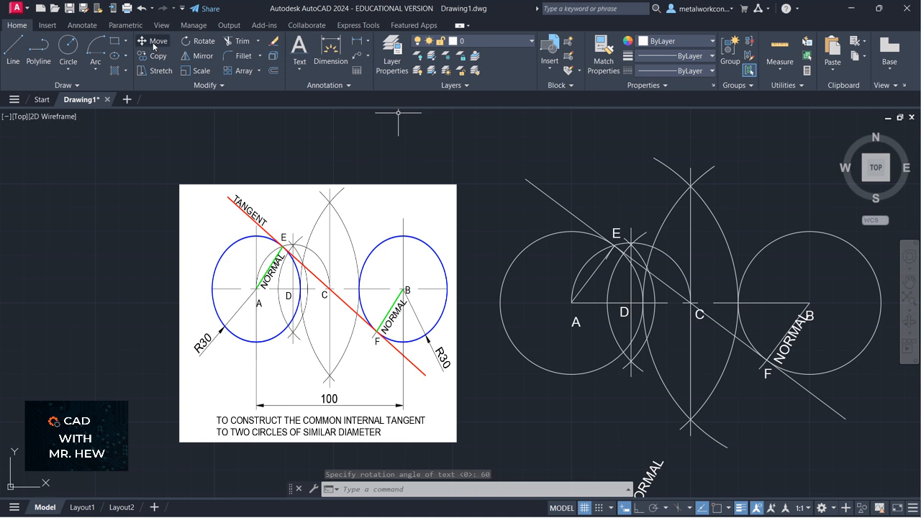
# - Move the second NORMAL label from below the construction to beside line AE
pyautogui.click(152, 41)
pyautogui.click(646, 478)
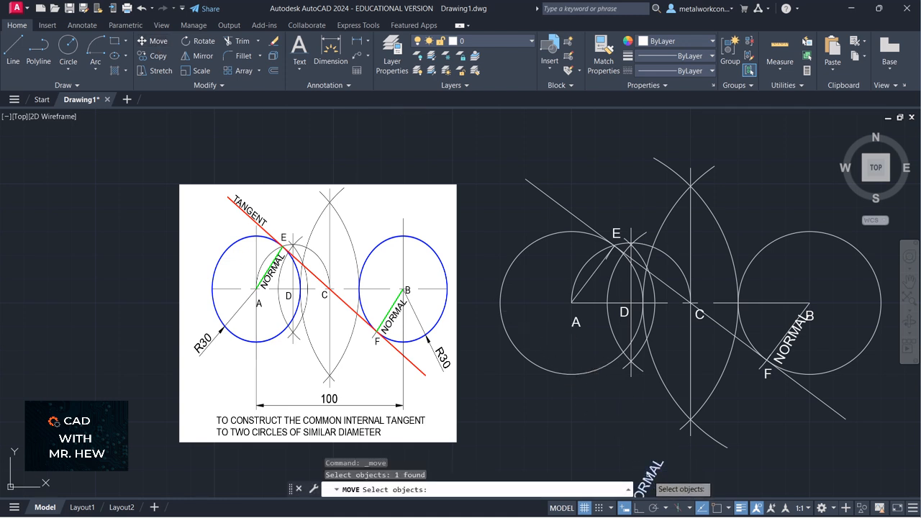
pyautogui.press('Return')
pyautogui.click(647, 462)
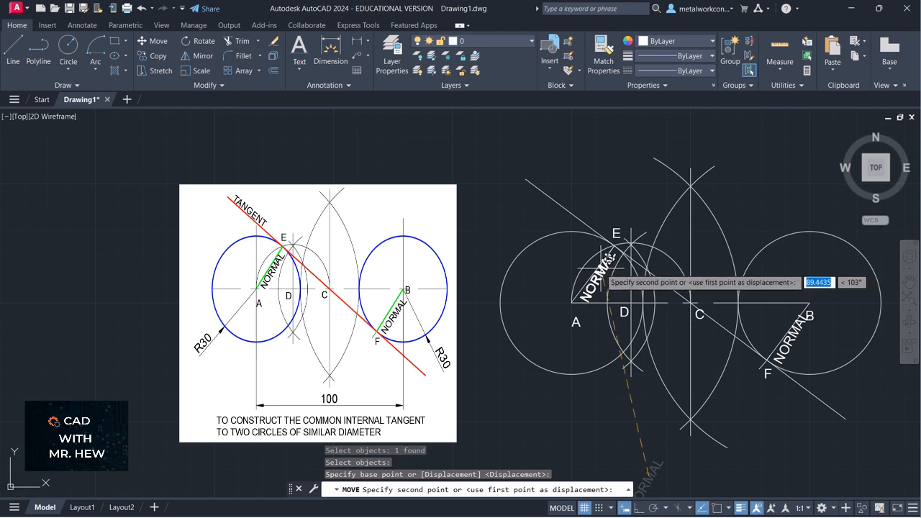
pyautogui.click(611, 271)
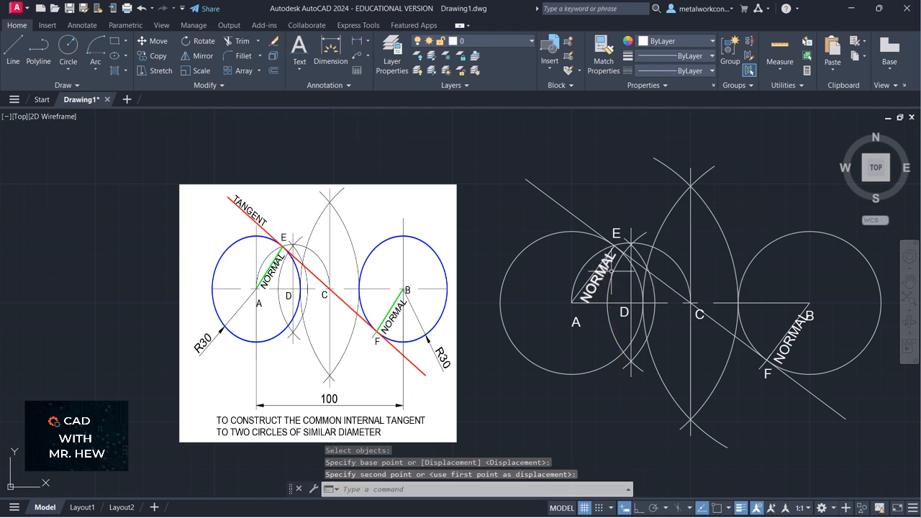
# - Rotate the NORMAL label beside line AE slightly clockwise about its lower end to align it with the line
pyautogui.press('Return')
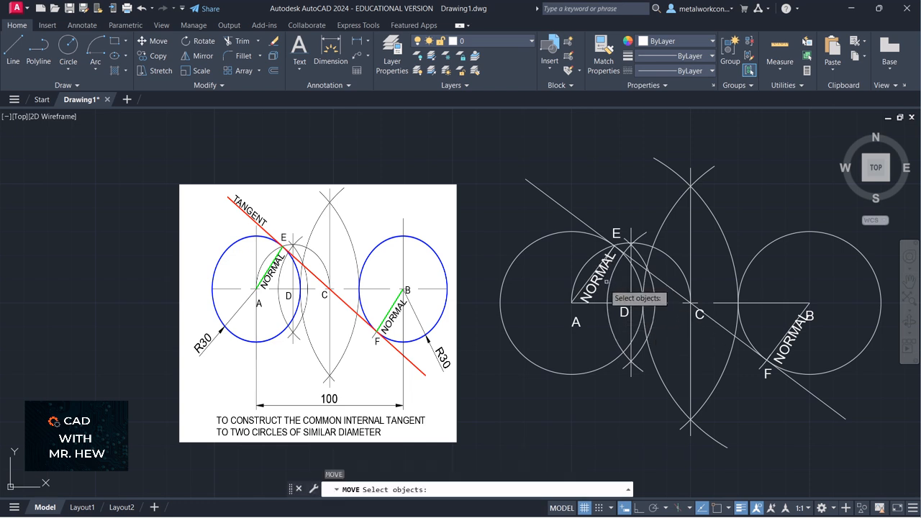
pyautogui.click(202, 43)
pyautogui.click(603, 262)
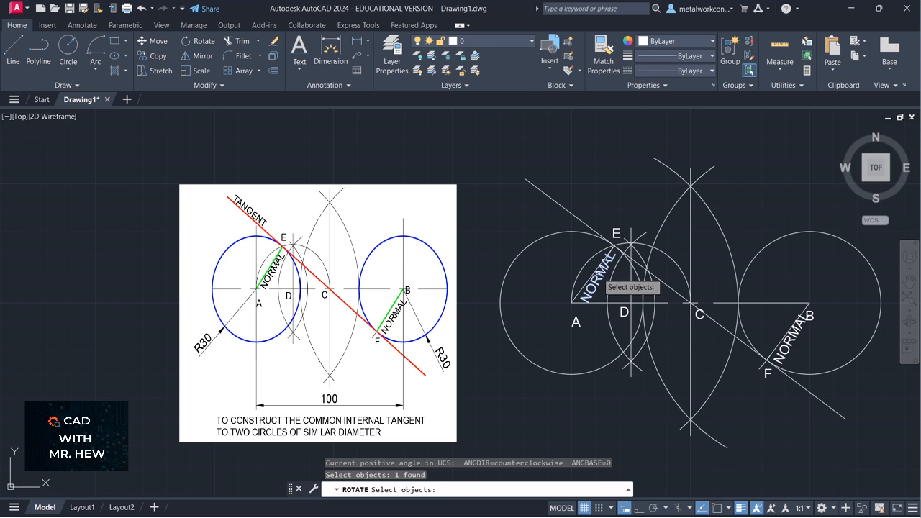
pyautogui.press('Return')
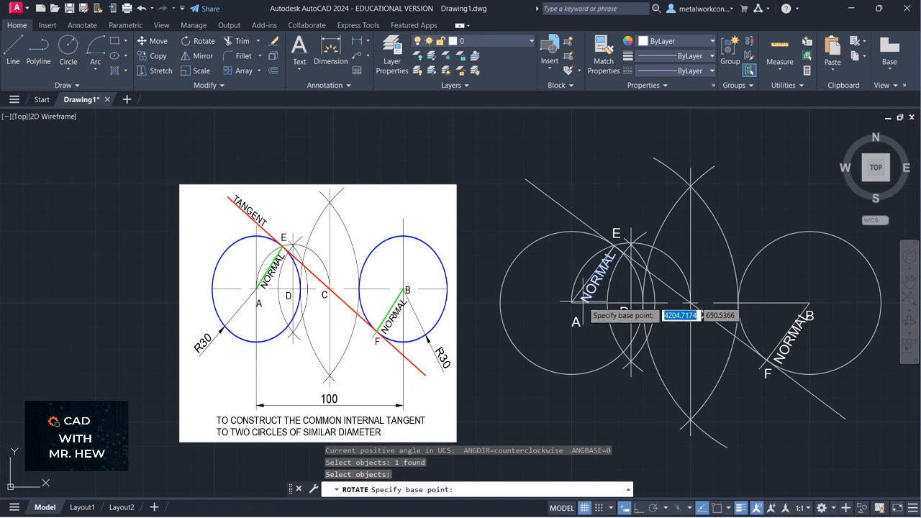
pyautogui.click(572, 302)
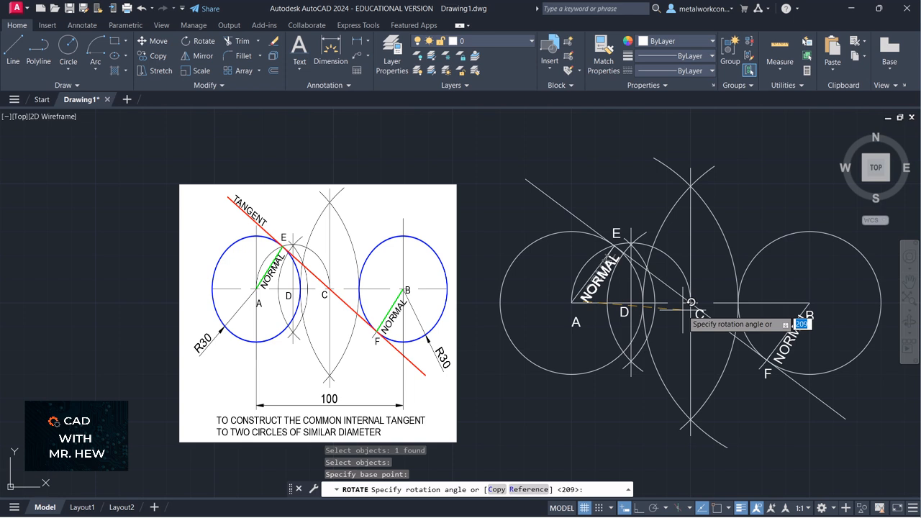
pyautogui.click(692, 302)
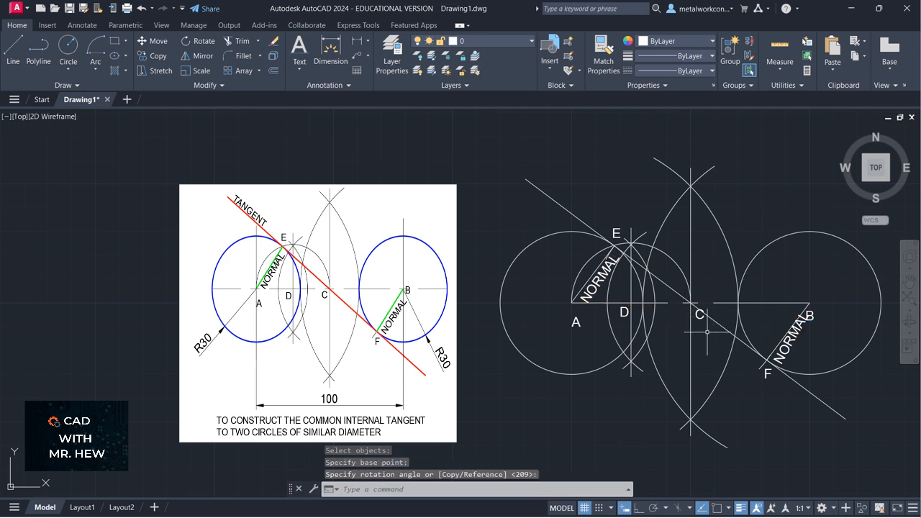
# - Rotate the NORMAL label beside line BF slightly clockwise about its lower end near point F
pyautogui.press('space')
pyautogui.click(779, 353)
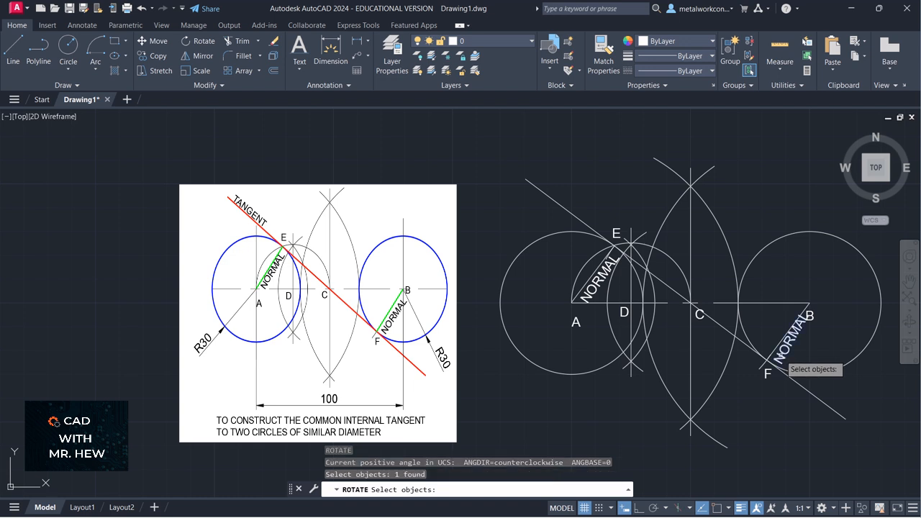
pyautogui.press('space')
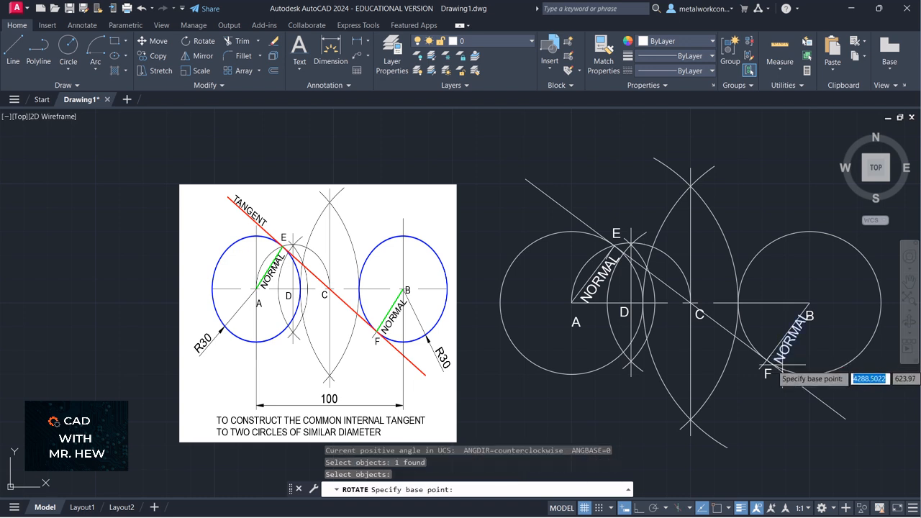
pyautogui.click(783, 368)
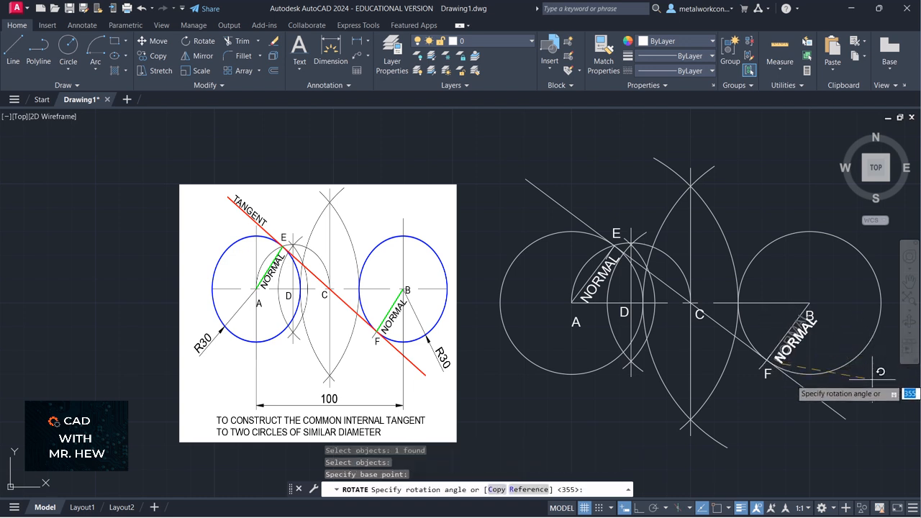
pyautogui.click(881, 371)
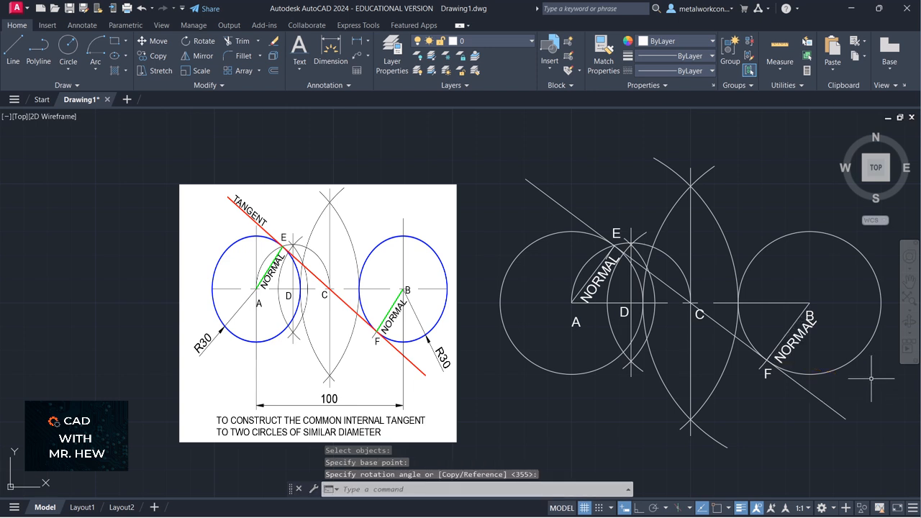
pyautogui.press('space')
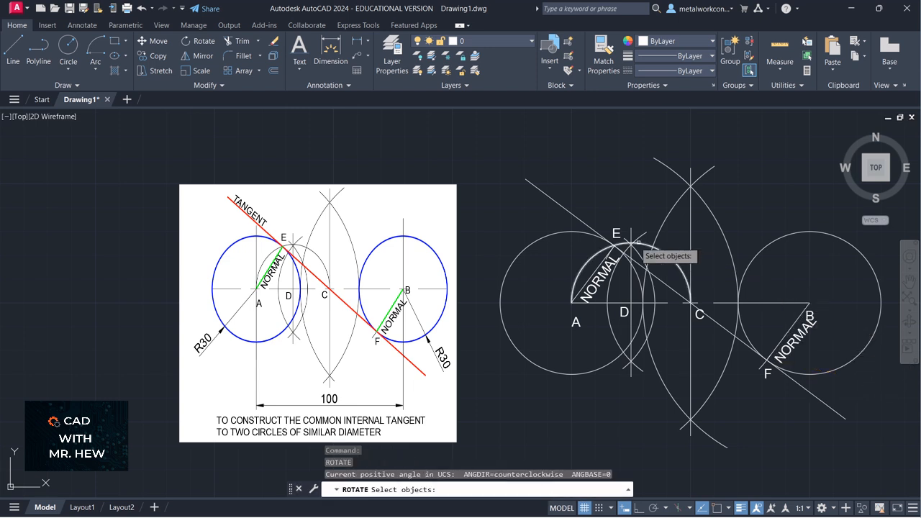
pyautogui.press('Escape')
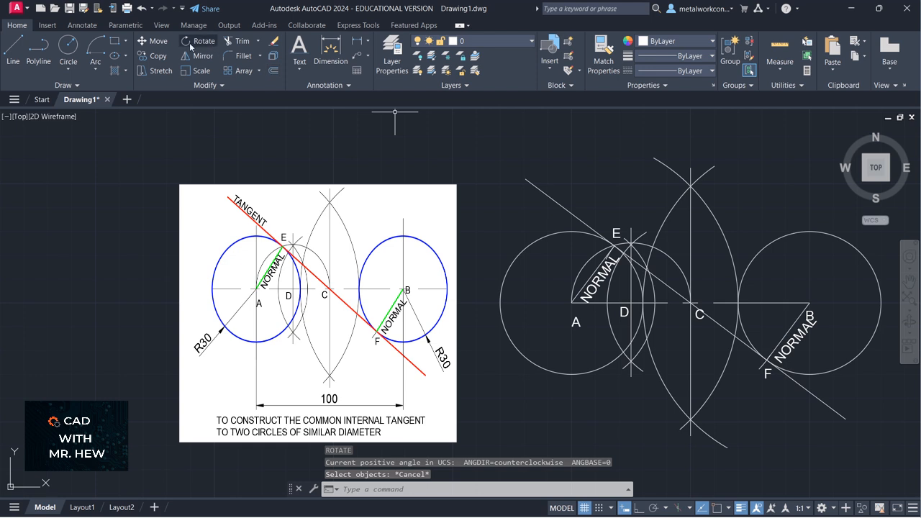
# - Move the letter B up and to the right of the circle centre, clear of the NORMAL label
pyautogui.click(155, 41)
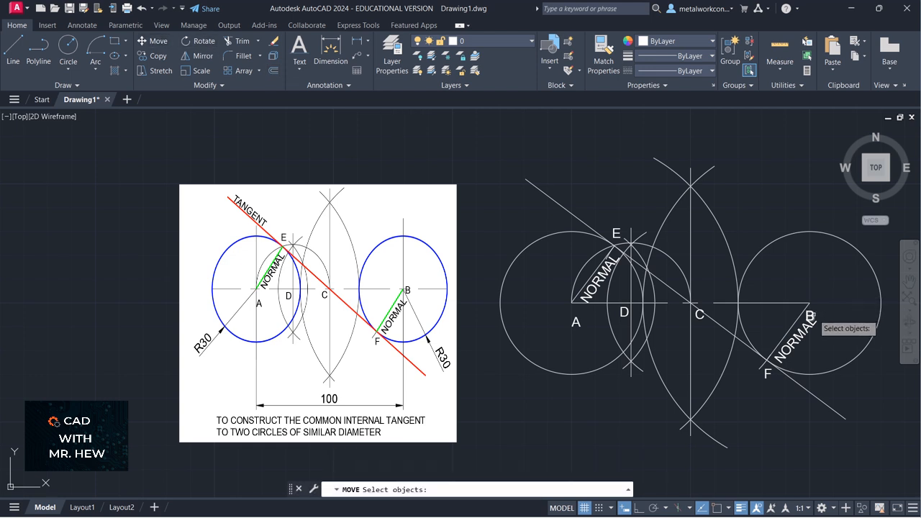
pyautogui.click(811, 317)
pyautogui.press('Return')
pyautogui.click(813, 305)
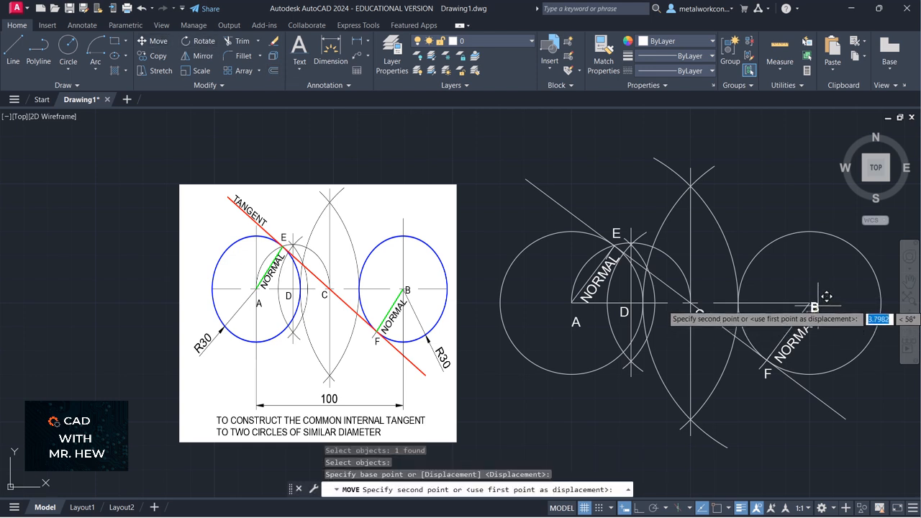
pyautogui.click(820, 303)
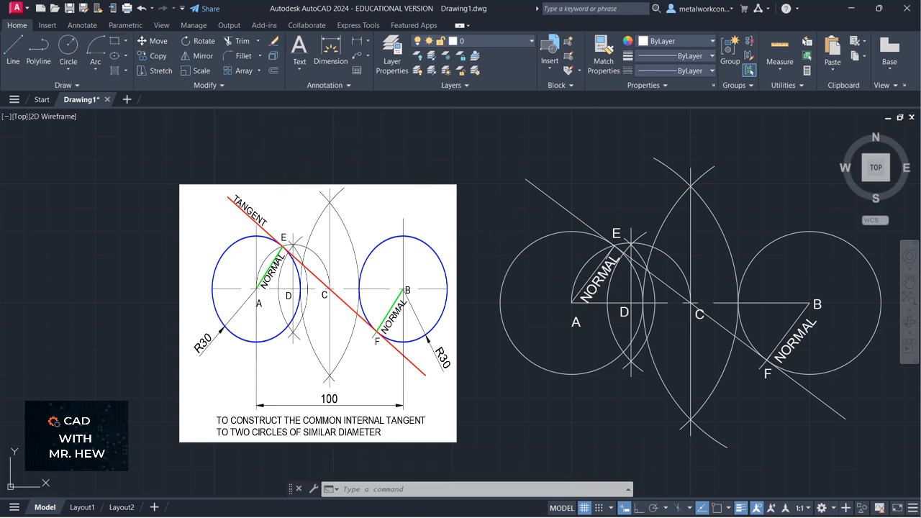
# - Move the NORMAL label beside line AE slightly closer to the line
pyautogui.press('Return')
pyautogui.click(589, 289)
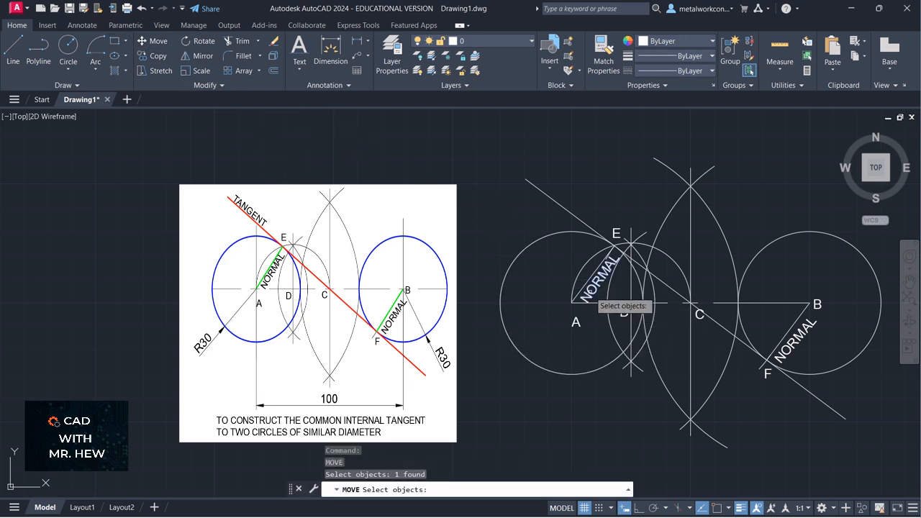
pyautogui.press('Return')
pyautogui.click(591, 295)
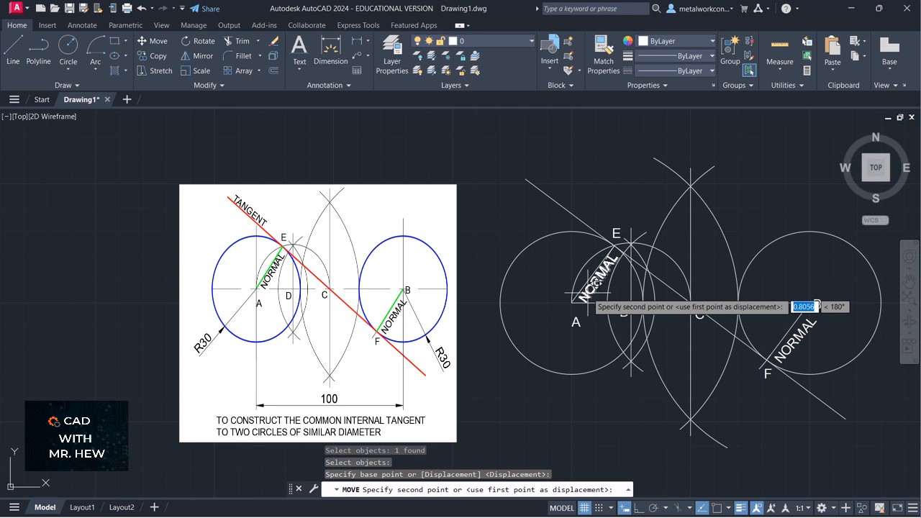
pyautogui.click(596, 285)
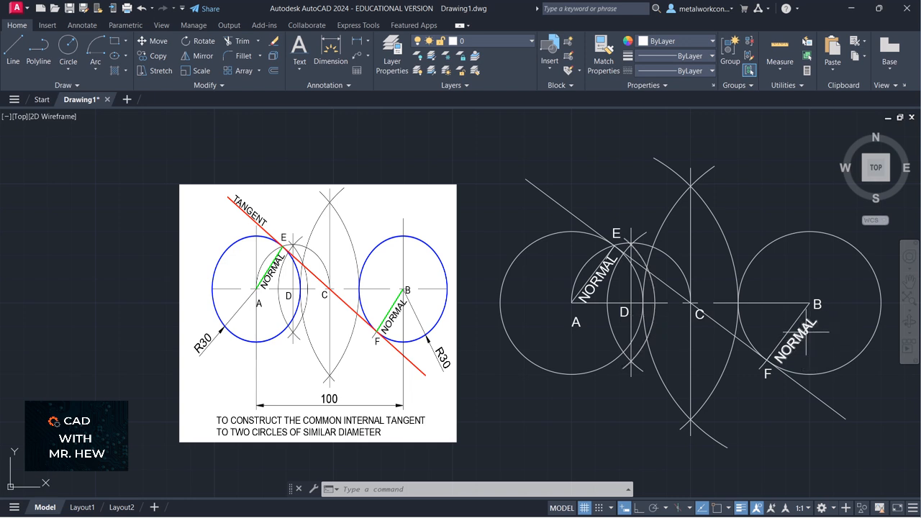
# - Fine-tune the rotation of the NORMAL label beside line BF about its lower end to run parallel to the line
pyautogui.click(201, 41)
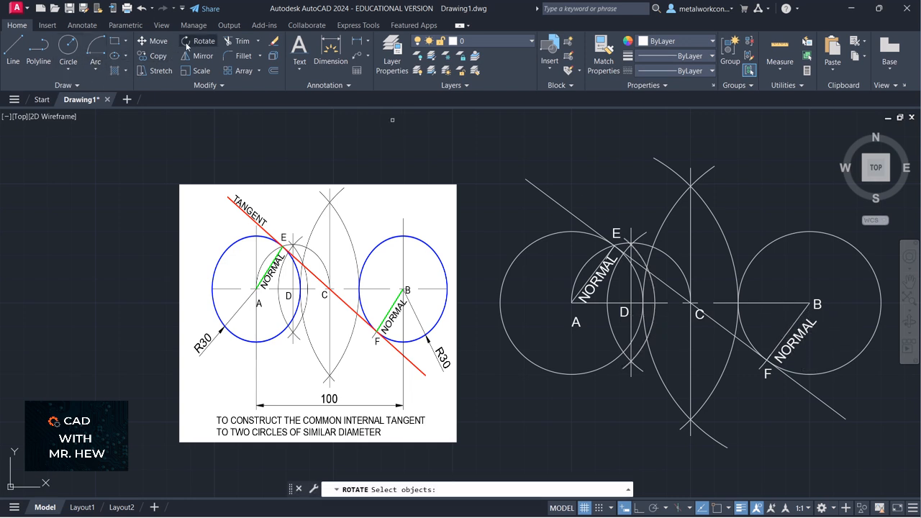
pyautogui.click(784, 357)
pyautogui.click(789, 351)
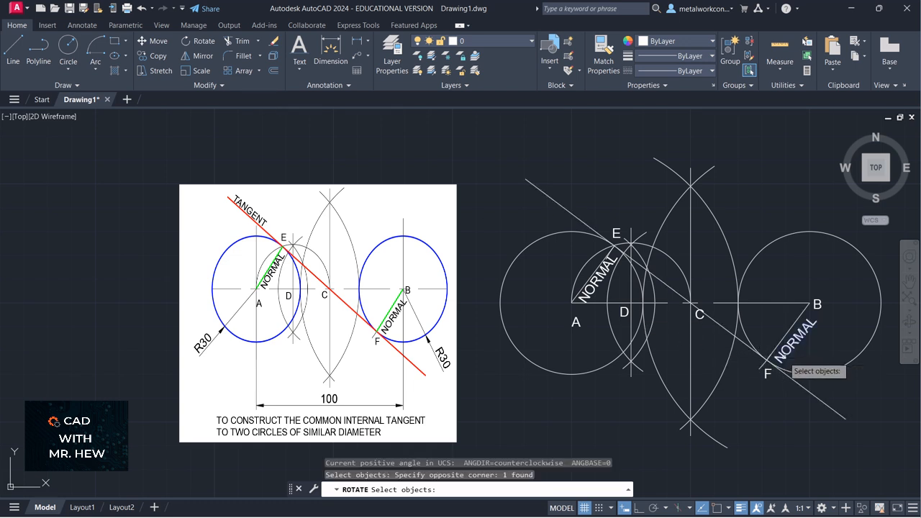
pyautogui.press('Return')
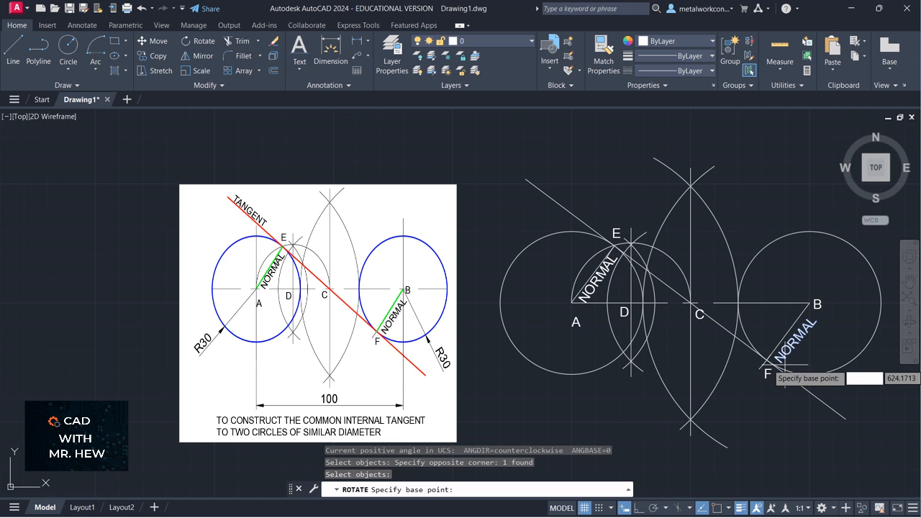
pyautogui.click(784, 364)
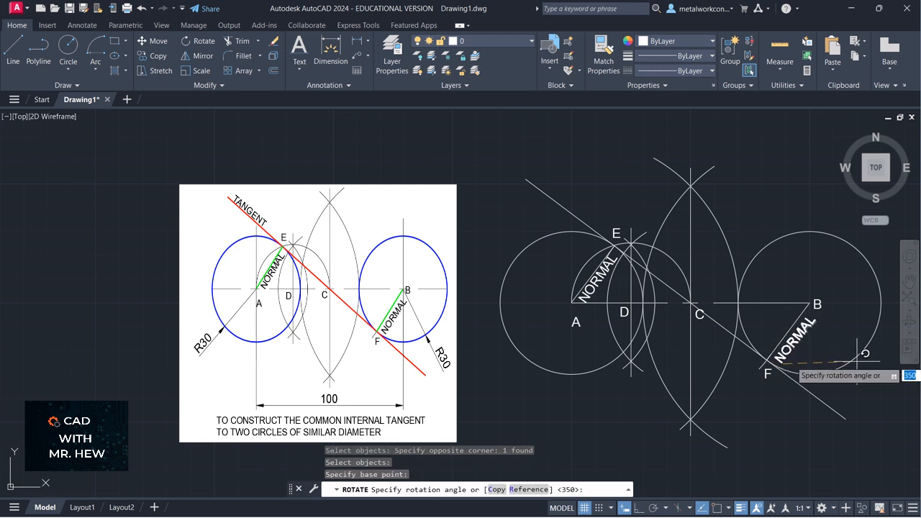
pyautogui.press('Return')
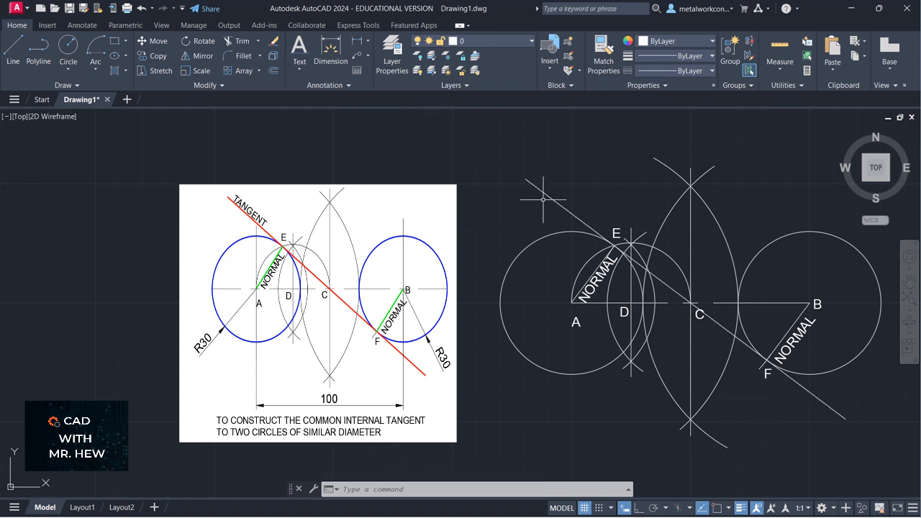
pyautogui.click(299, 68)
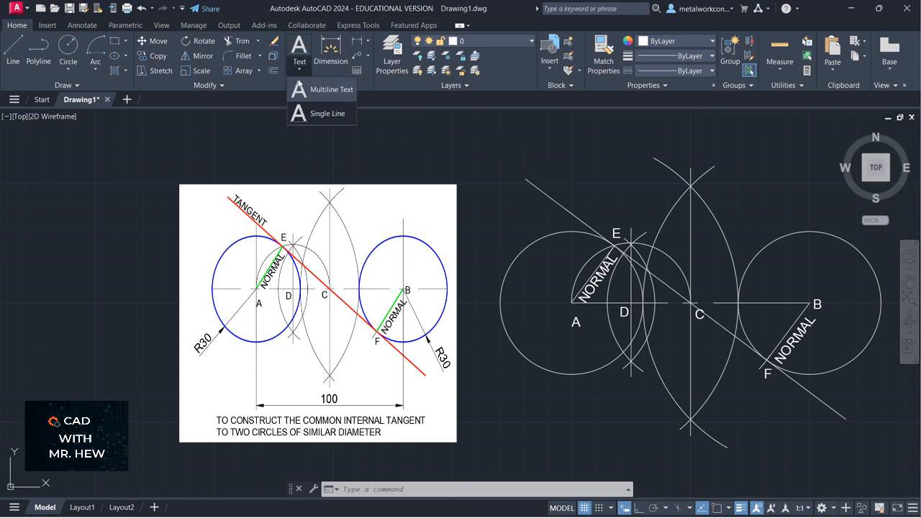
pyautogui.click(323, 114)
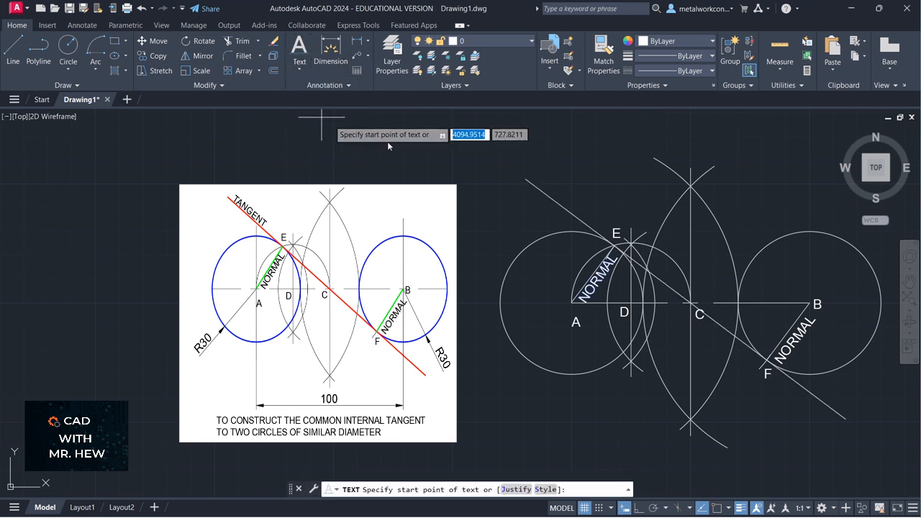
pyautogui.click(534, 182)
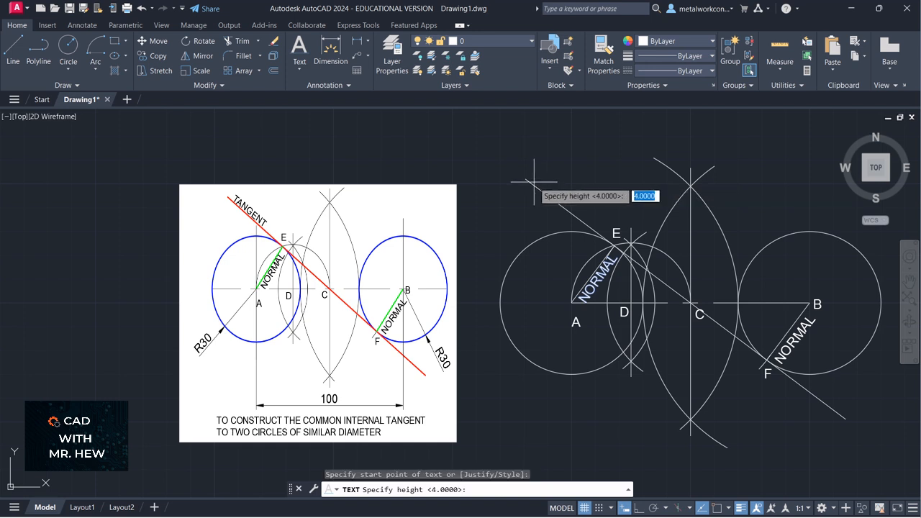
pyautogui.press('Return')
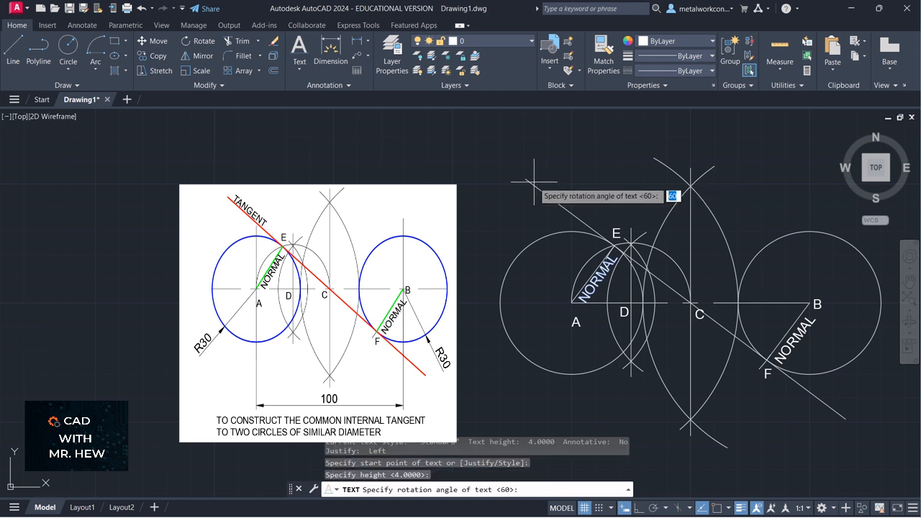
pyautogui.press('Return')
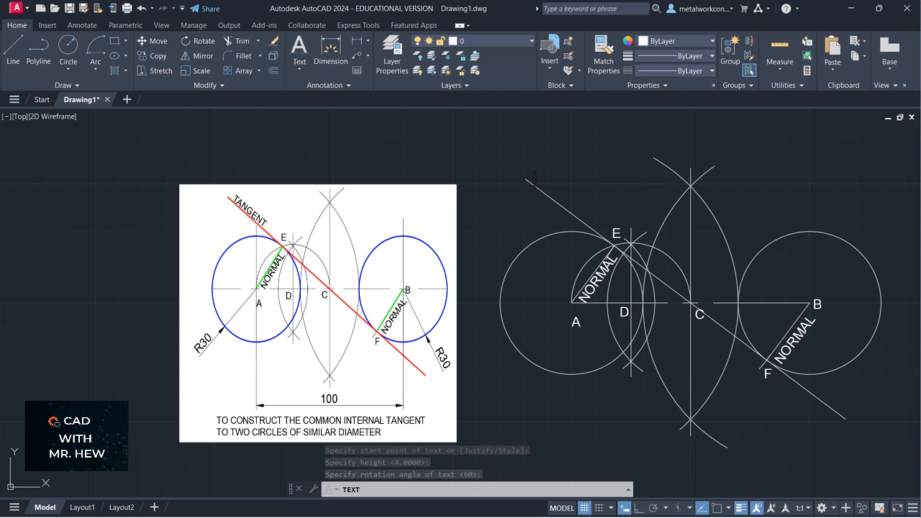
pyautogui.press('Escape')
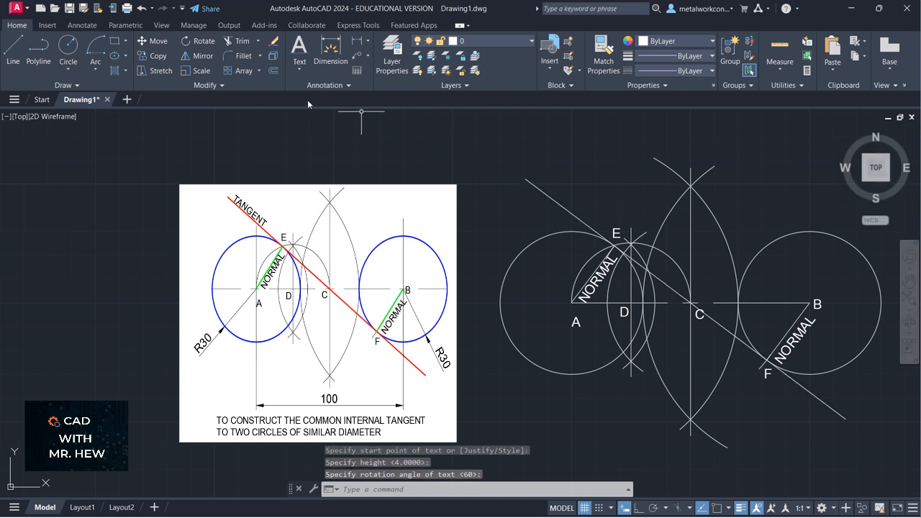
# - Add single-line text TANGENT at the upper end of the tangent line with height 4 and 120° rotation
pyautogui.click(298, 70)
pyautogui.click(309, 114)
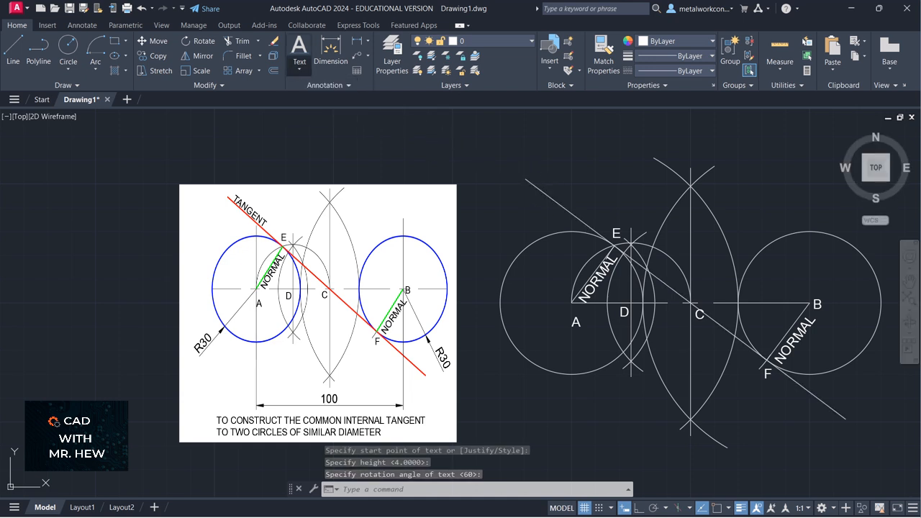
pyautogui.click(537, 179)
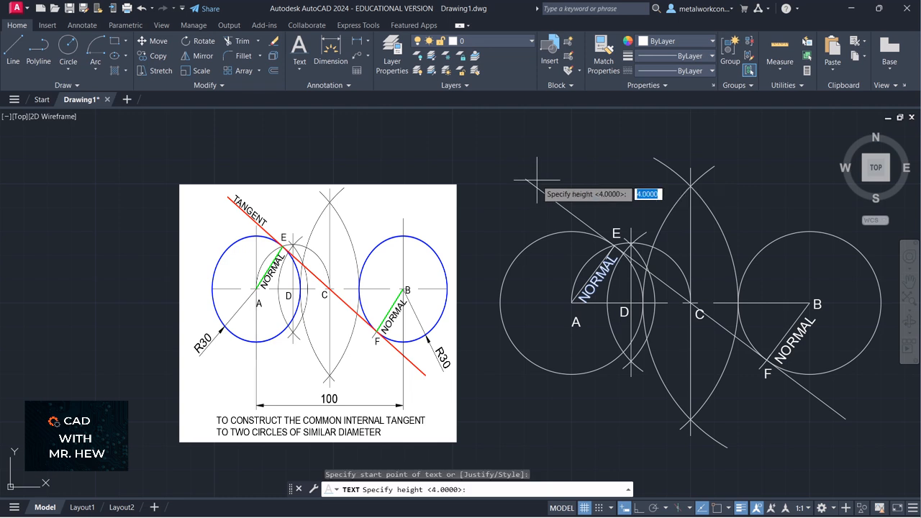
pyautogui.press('Return')
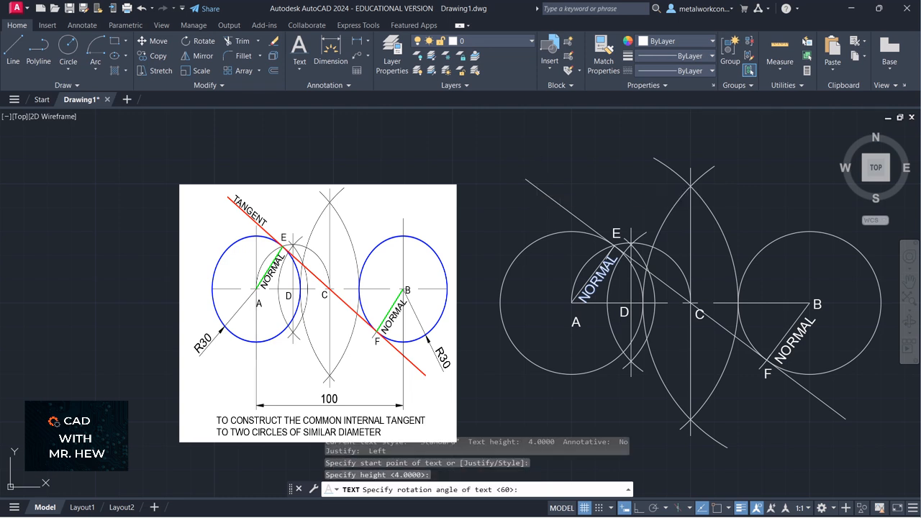
pyautogui.press('Return')
pyautogui.write('TA')
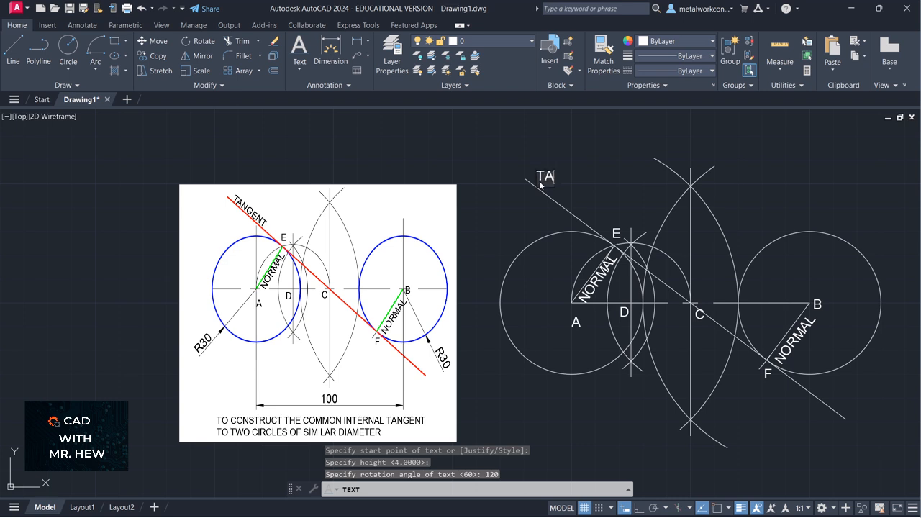
pyautogui.write('NGENT')
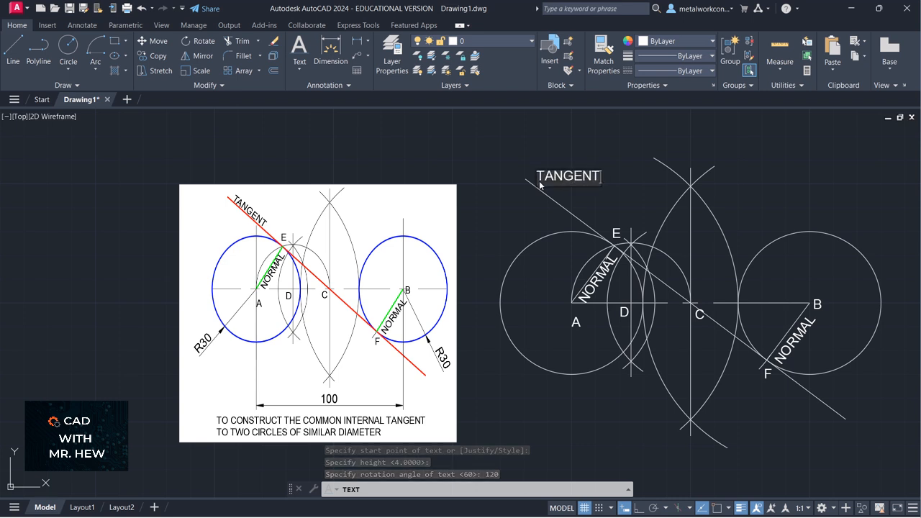
pyautogui.press('Return')
pyautogui.press('Return')
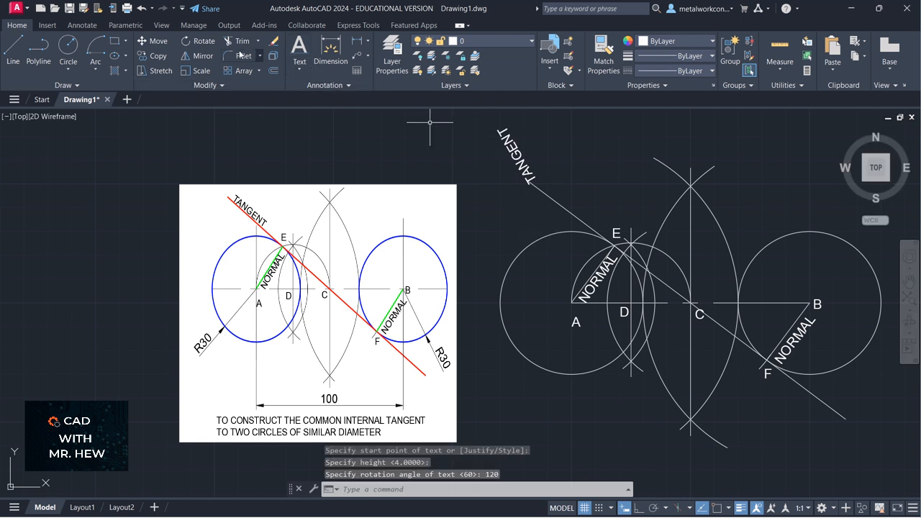
# - Rotate the TANGENT label about its lower end so it runs along the upper side of the tangent line
pyautogui.click(195, 43)
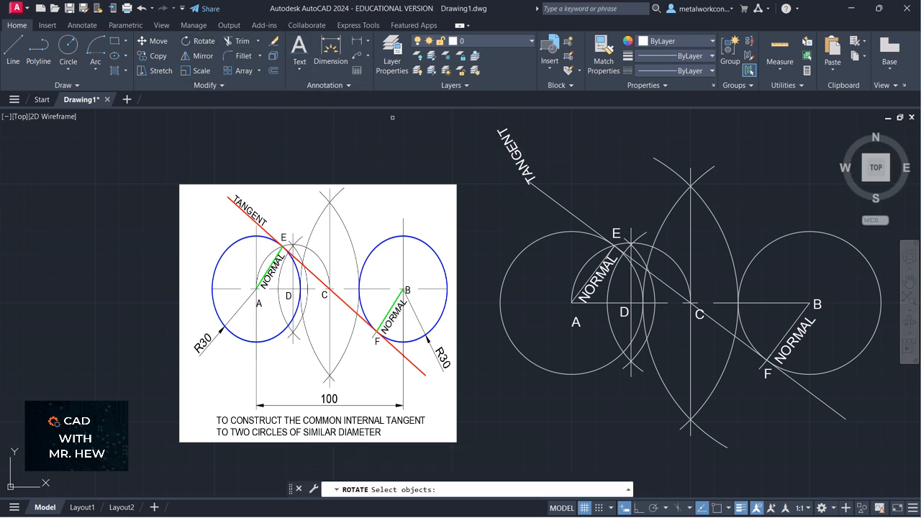
pyautogui.click(521, 168)
pyautogui.press('Return')
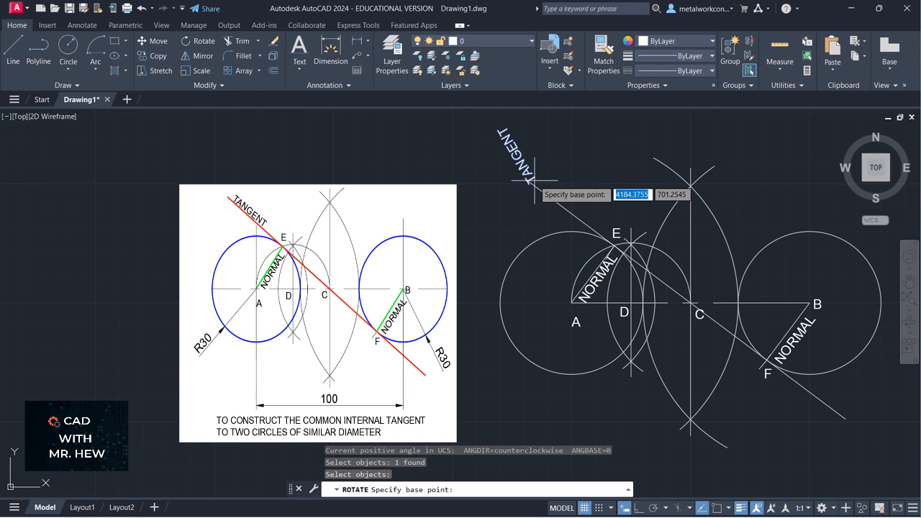
pyautogui.click(534, 181)
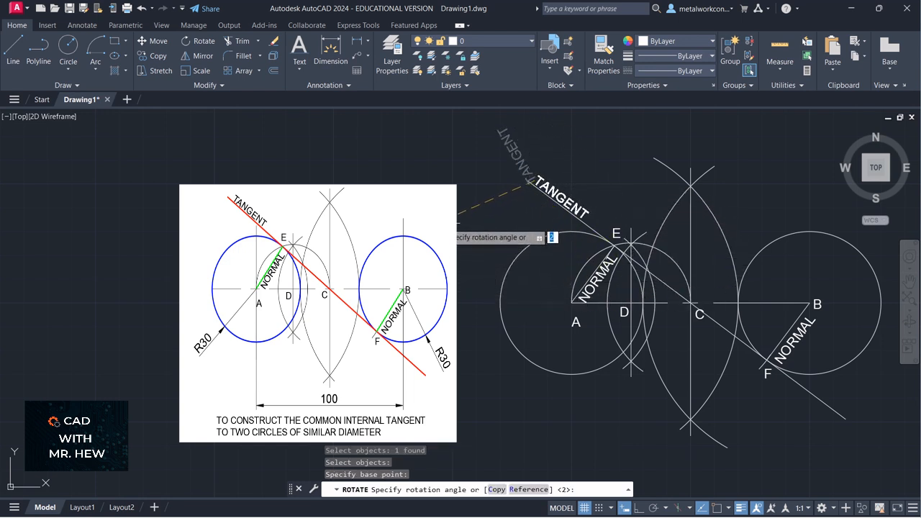
pyautogui.press('Return')
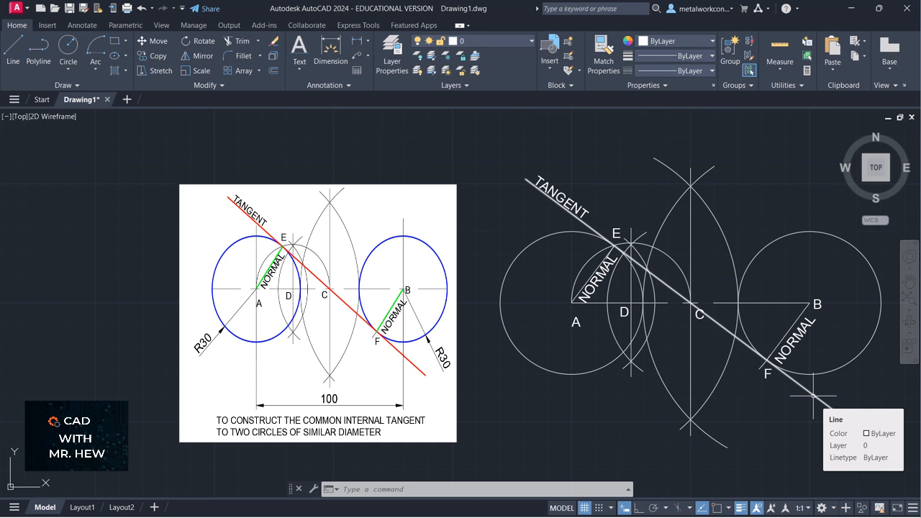
# - Assign the tangent line, both normals AE and BF, and the two equal circles to the OUTLINE layer
pyautogui.click(813, 395)
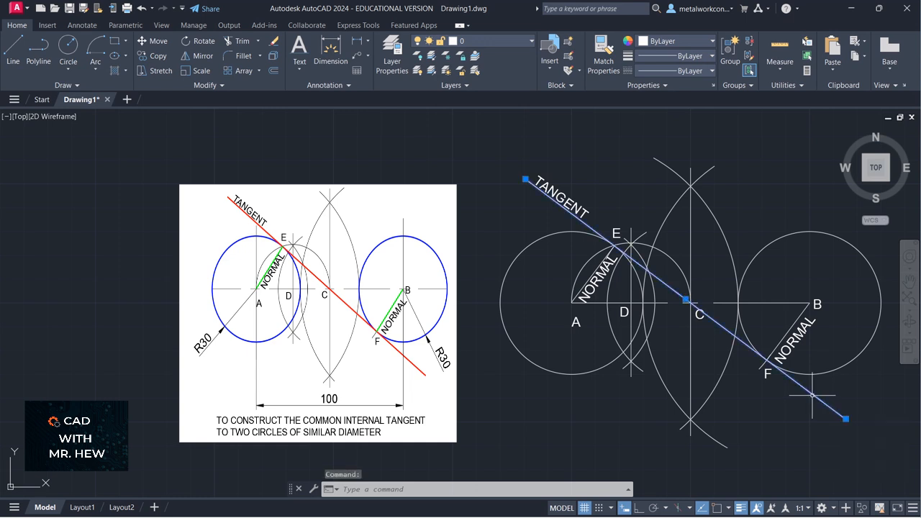
pyautogui.click(795, 321)
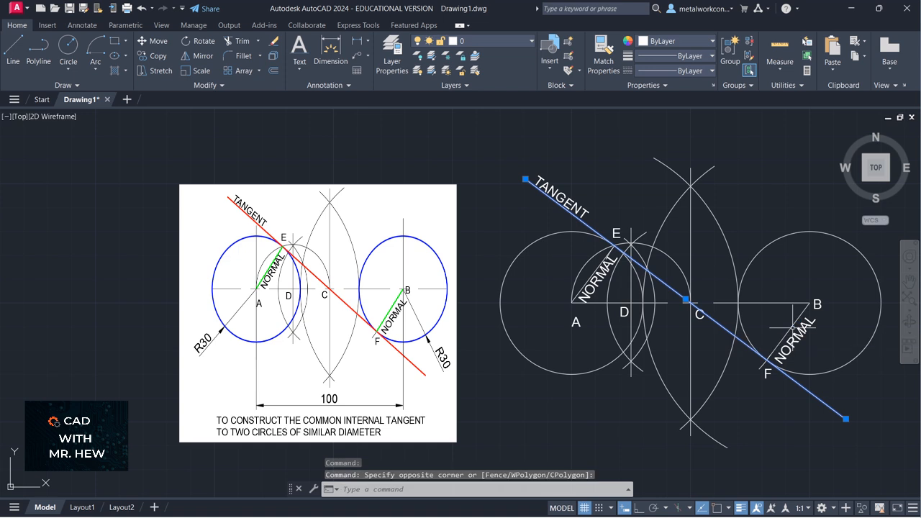
pyautogui.click(792, 328)
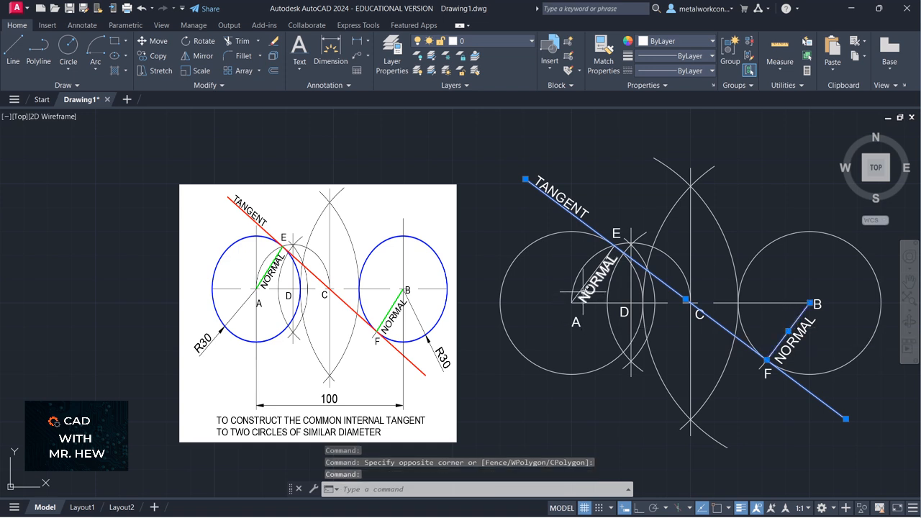
pyautogui.click(579, 294)
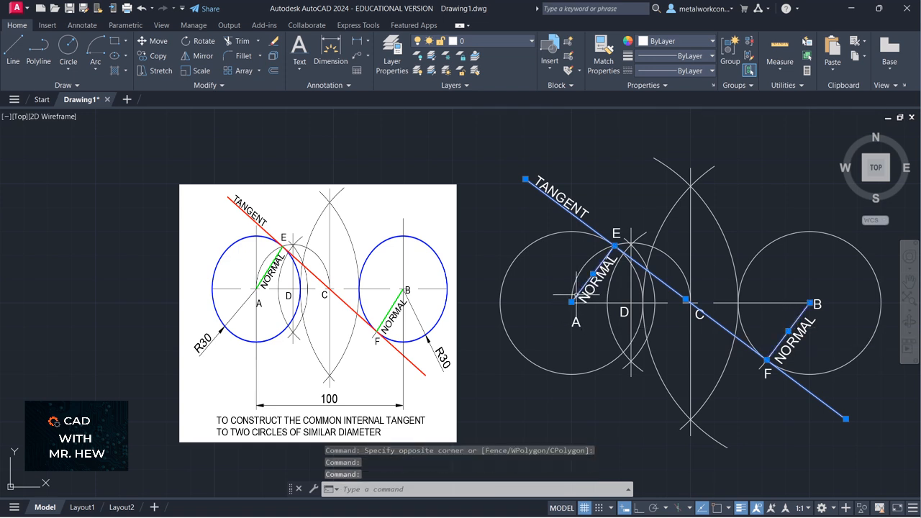
pyautogui.click(519, 254)
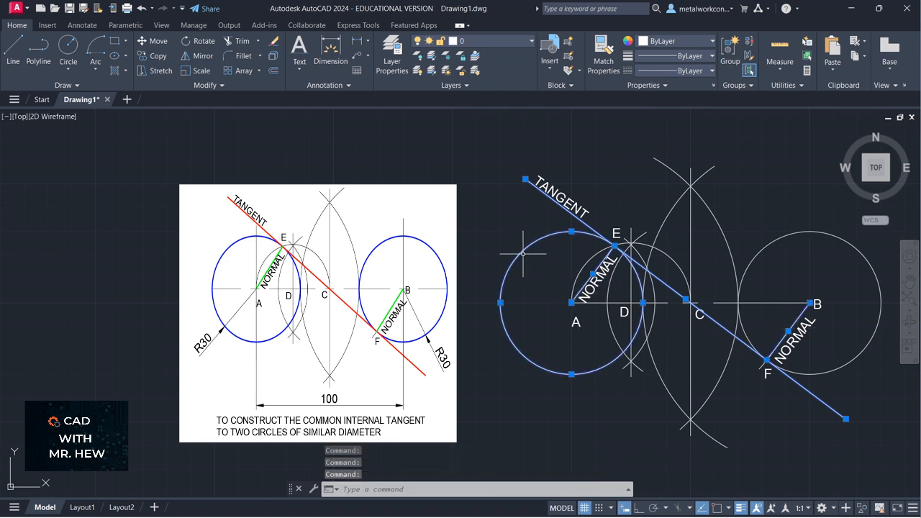
pyautogui.click(819, 230)
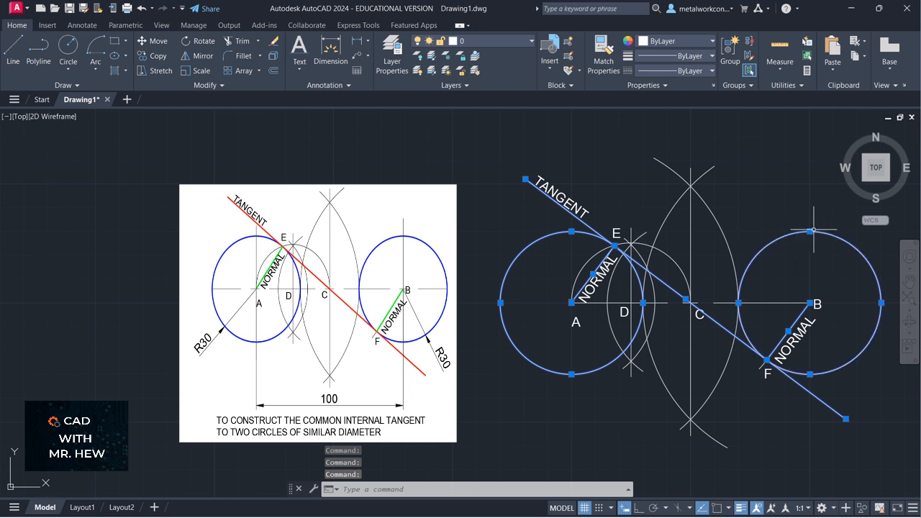
pyautogui.click(488, 39)
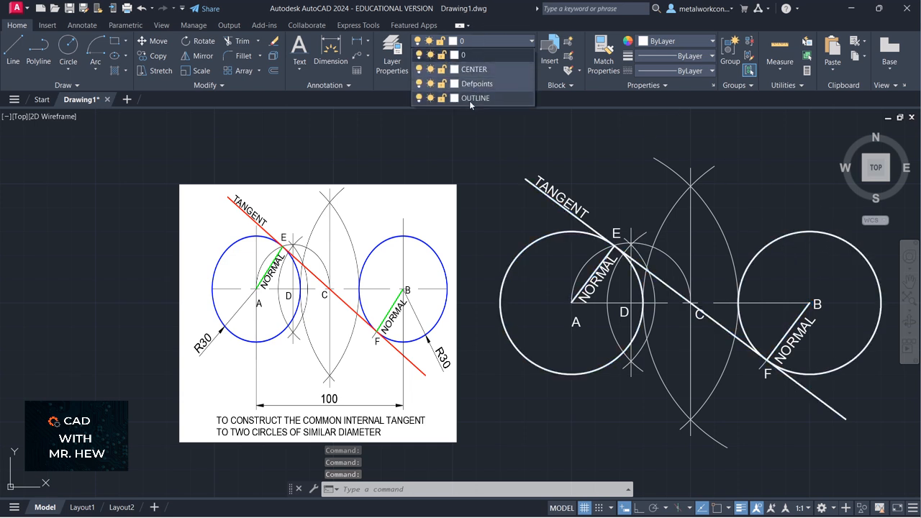
pyautogui.click(469, 98)
pyautogui.press('Escape')
pyautogui.press('Escape')
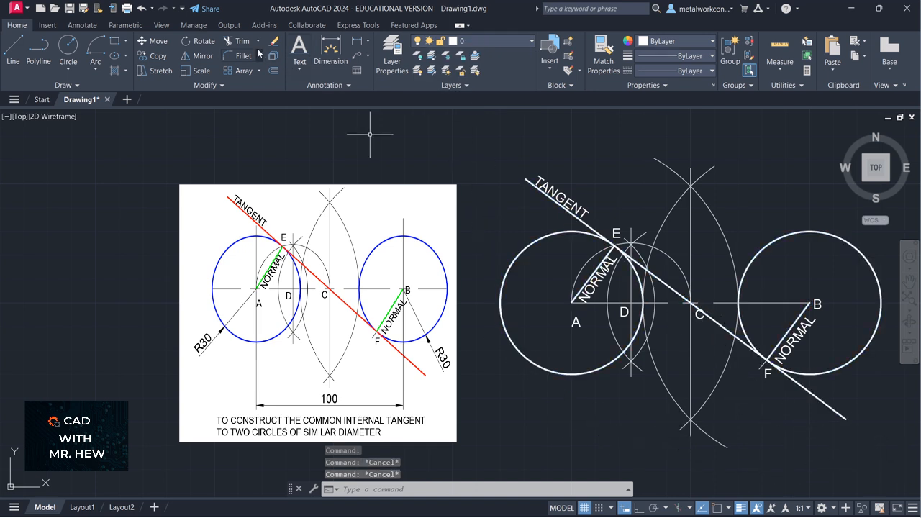
# - Move the letter C to the lower left of the midpoint crossing, clear of the tangent line
pyautogui.click(157, 43)
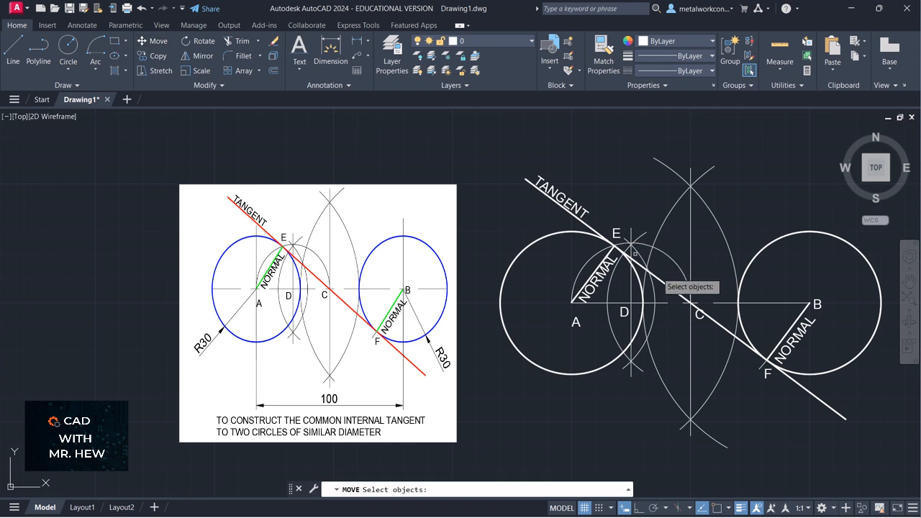
pyautogui.click(700, 317)
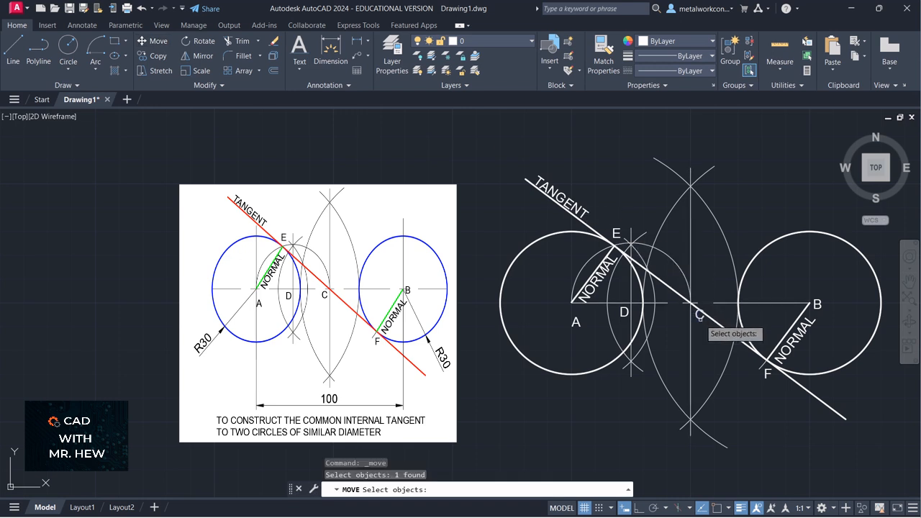
pyautogui.click(699, 317)
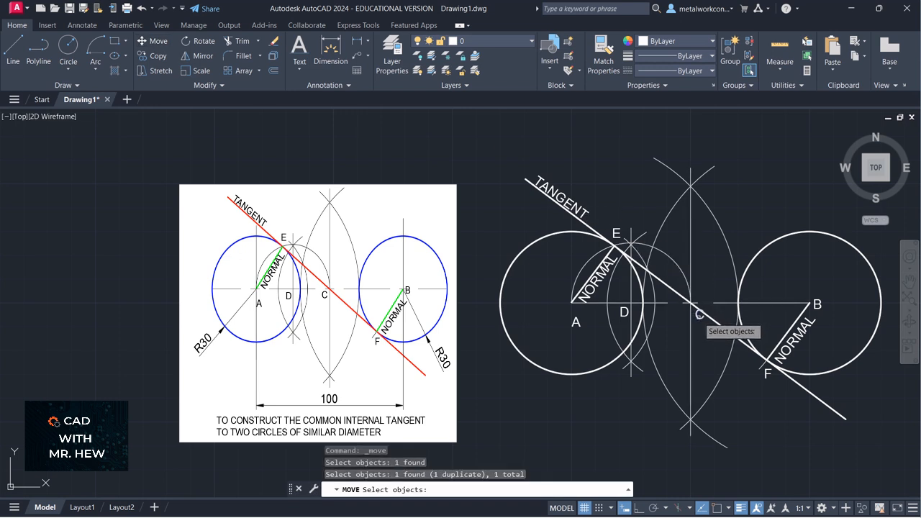
pyautogui.press('Return')
pyautogui.click(698, 317)
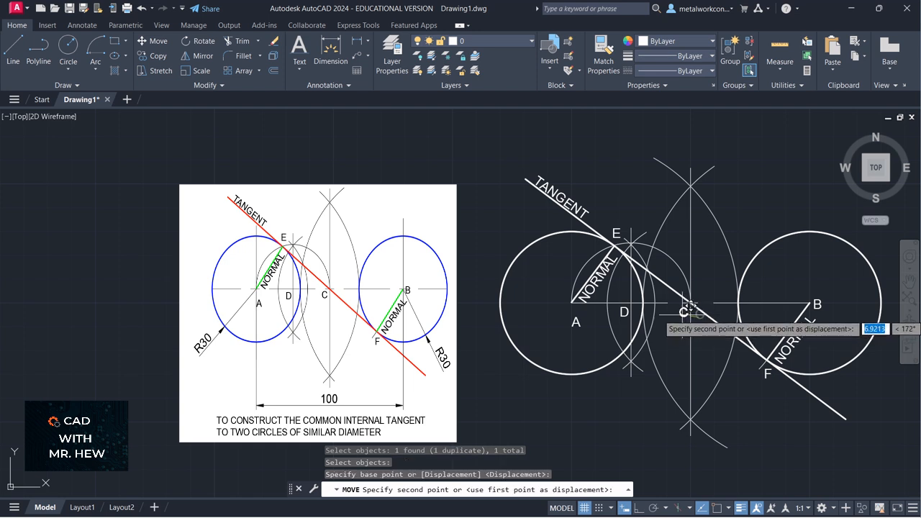
pyautogui.click(688, 306)
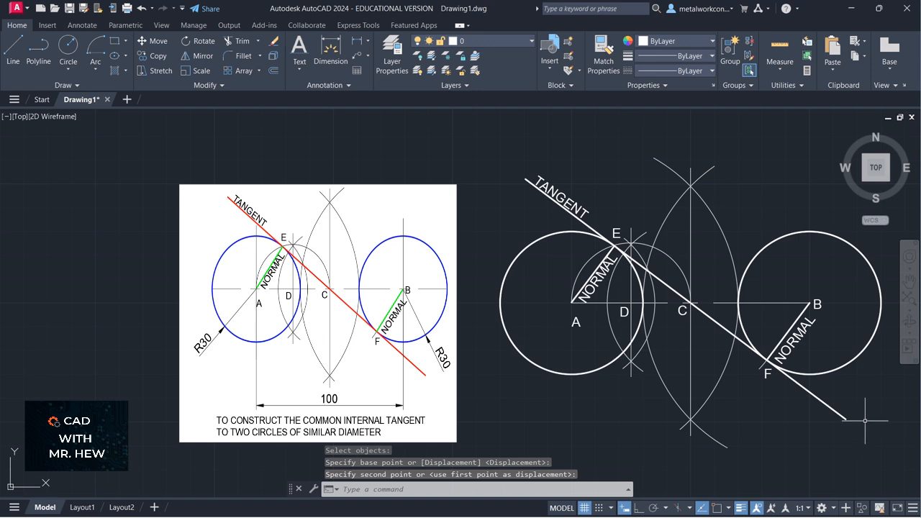
# - Add the two-line multiline text TO CONSTRUCT THE COMMON INTERNAL TANGENT / TO TWO CIRCLES OF SIMILAR DIAMETER below the construction
pyautogui.click(909, 281)
pyautogui.moveTo(826, 347); pyautogui.dragTo(813, 306)
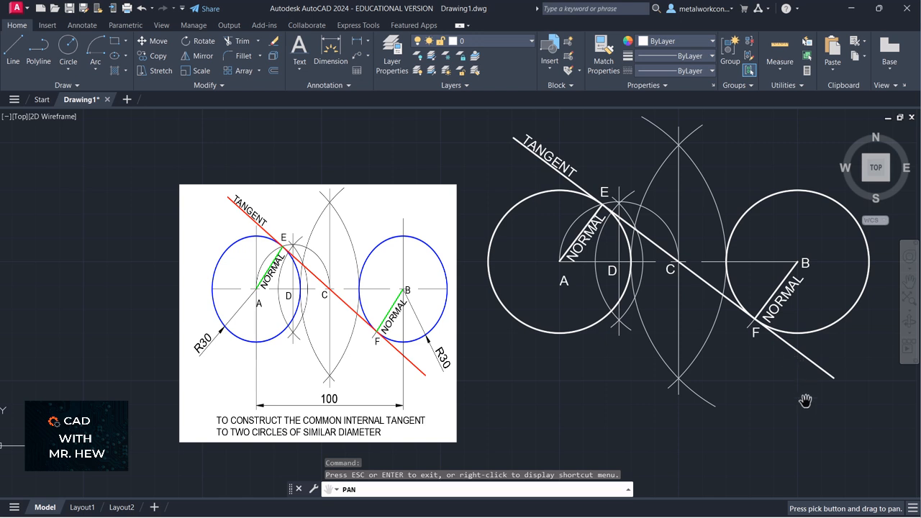
pyautogui.press('Escape')
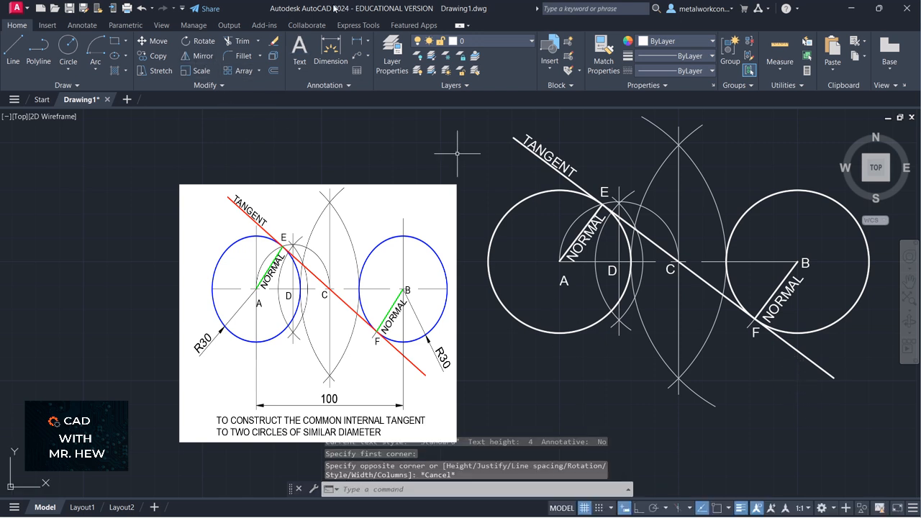
pyautogui.click(299, 69)
pyautogui.click(301, 88)
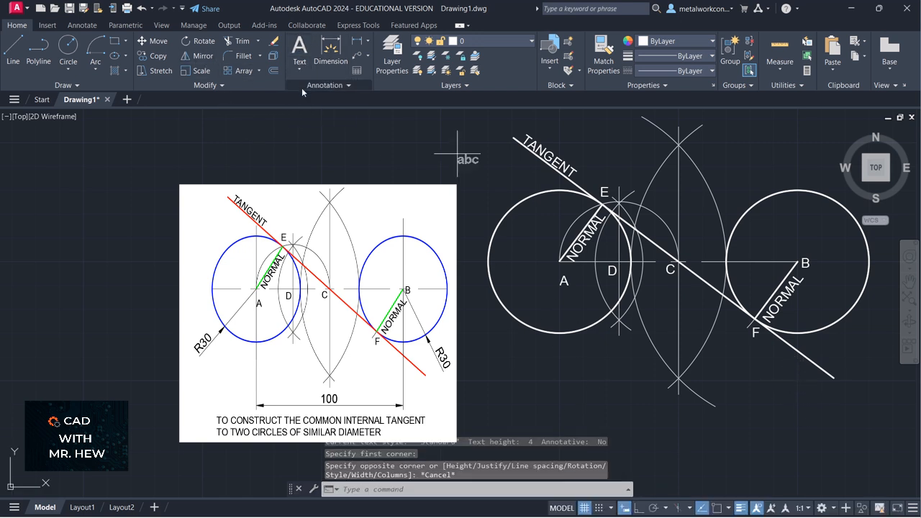
pyautogui.click(511, 410)
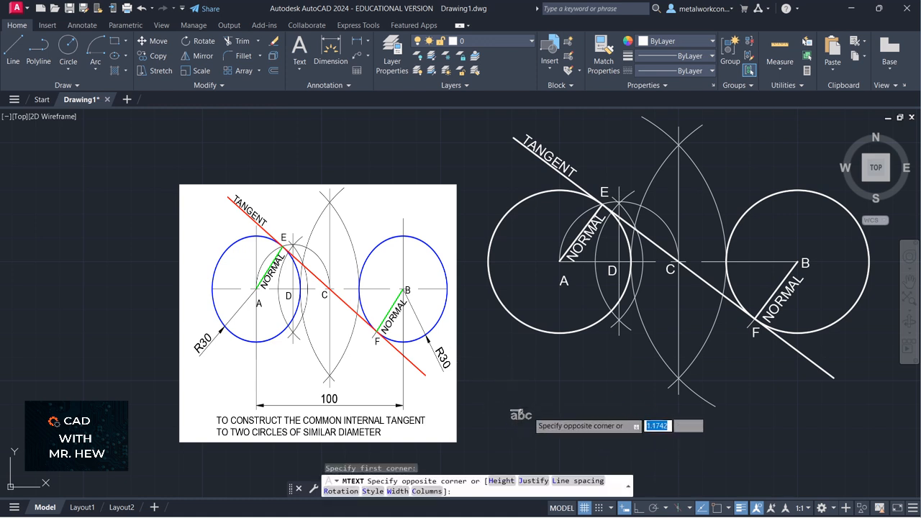
pyautogui.click(855, 472)
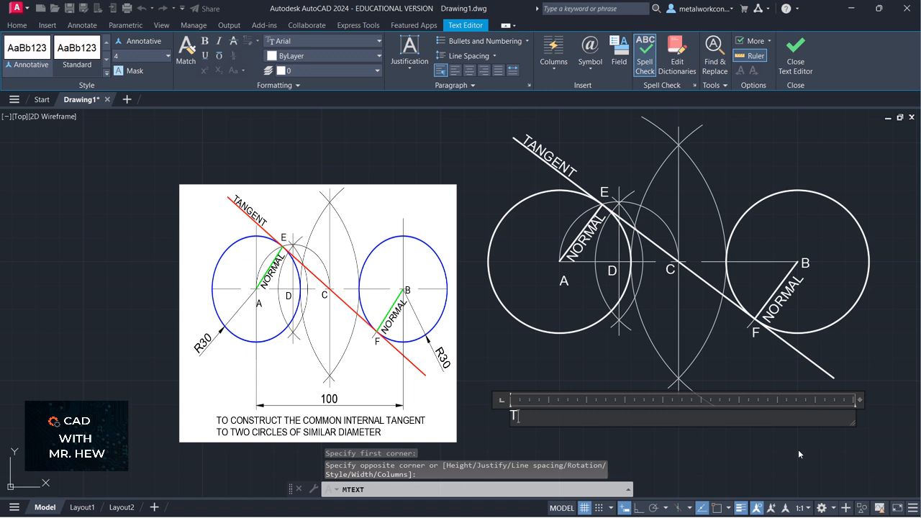
pyautogui.write('TO CONS')
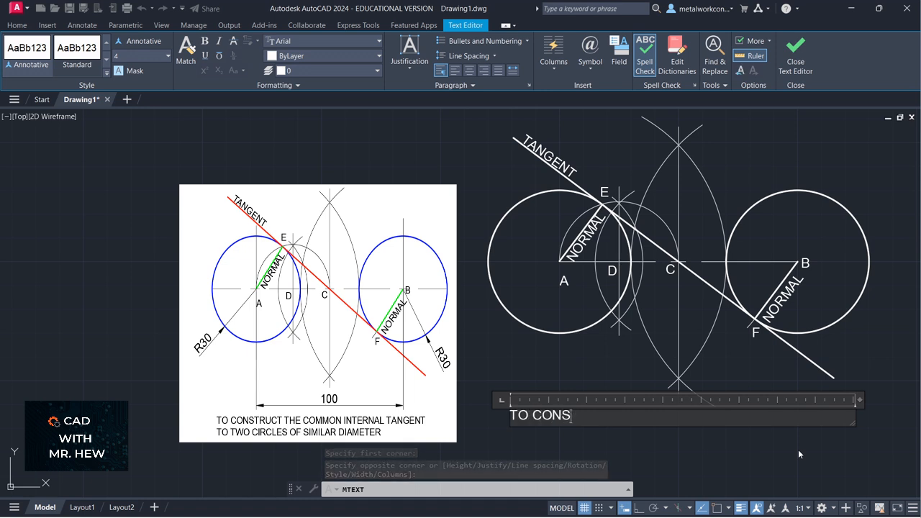
pyautogui.write('TRUCT')
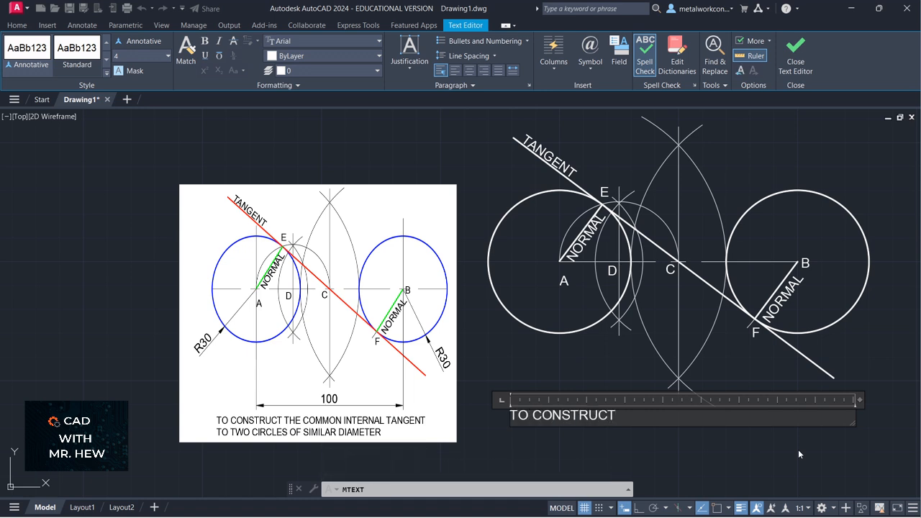
pyautogui.write(' THE COMM')
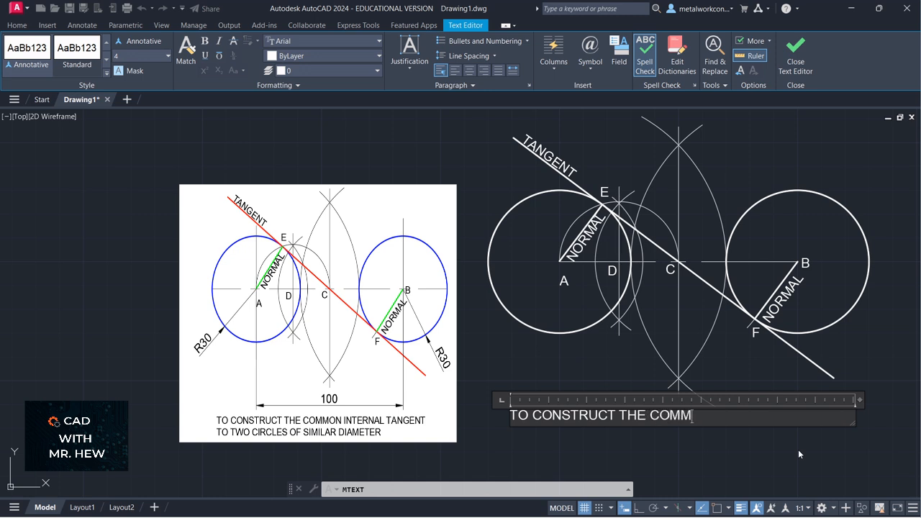
pyautogui.write('ON INTERN')
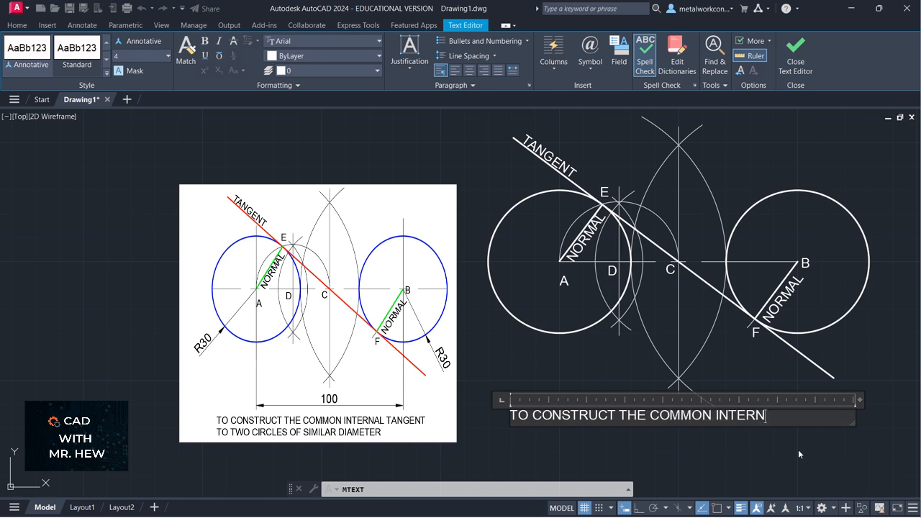
pyautogui.write('AL TANGENT')
pyautogui.press('Return')
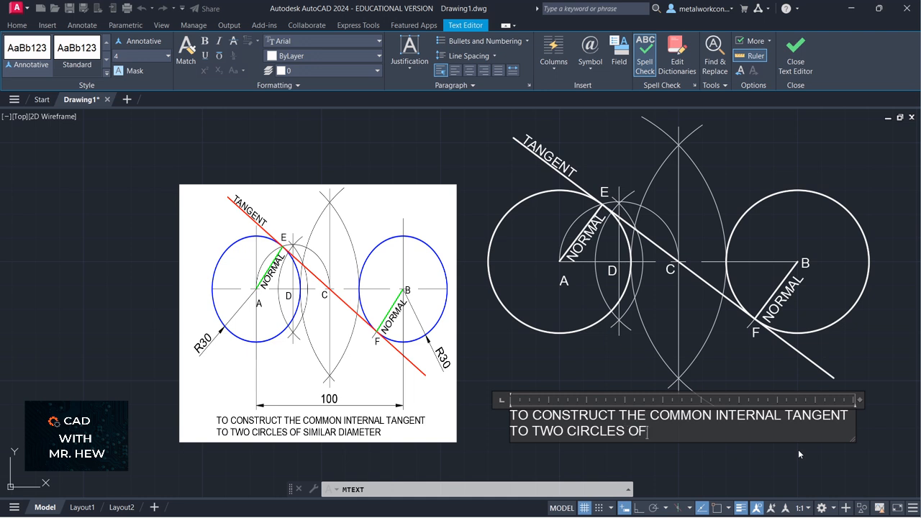
pyautogui.write('SIMILAR DIA')
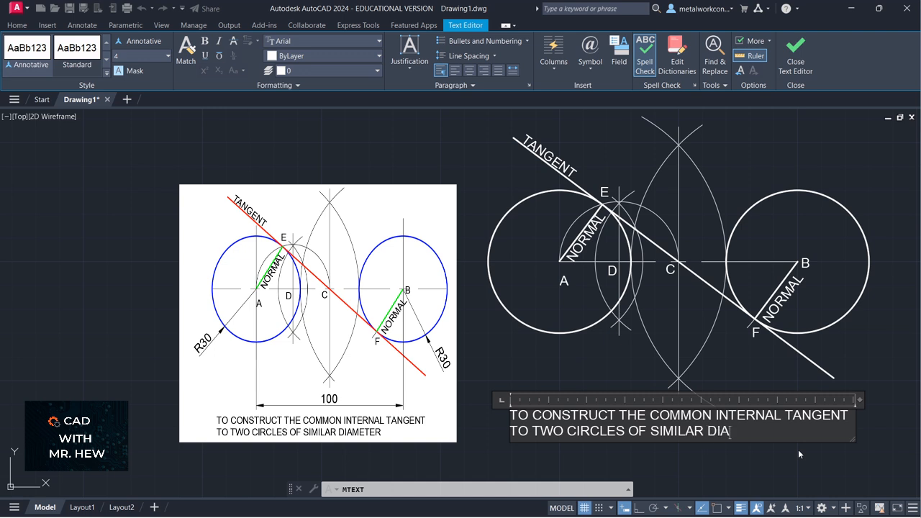
pyautogui.write('METER')
pyautogui.click(744, 469)
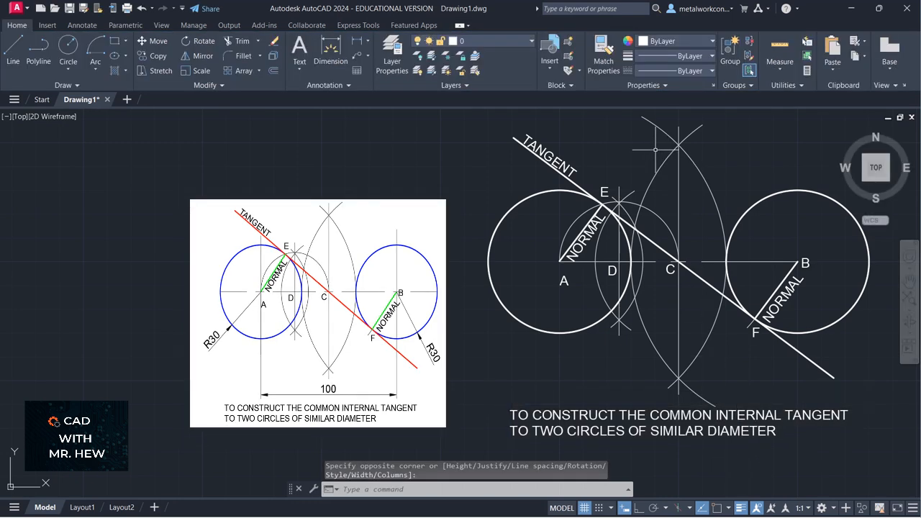
# - Break the large construction arc centred on A at a point just above the upper arc crossing
pyautogui.click(206, 85)
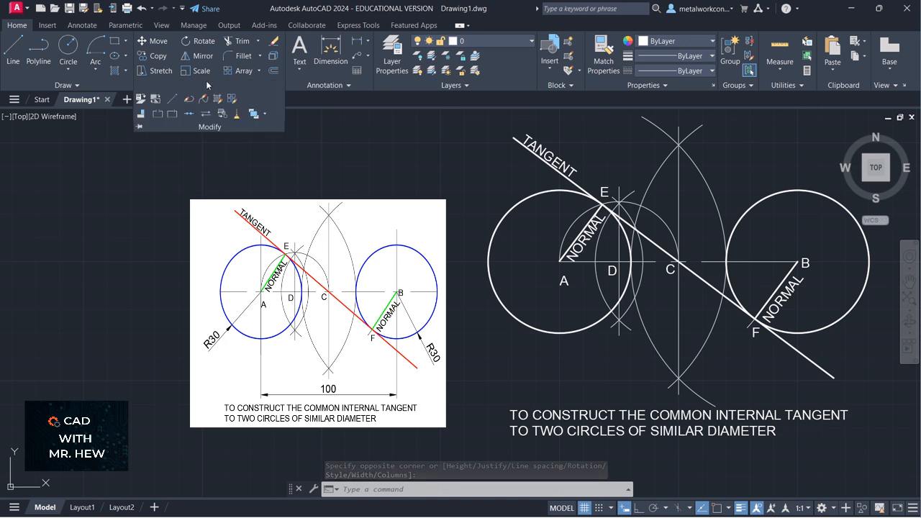
pyautogui.click(171, 114)
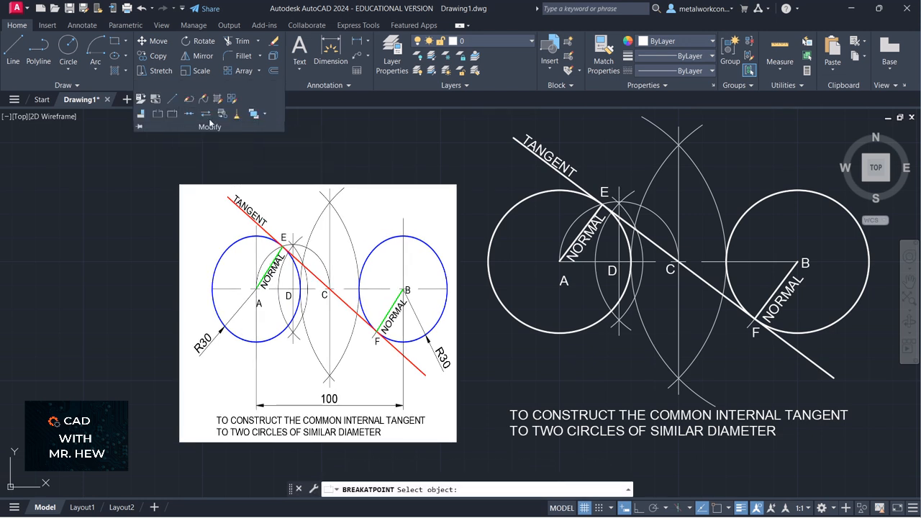
pyautogui.click(694, 166)
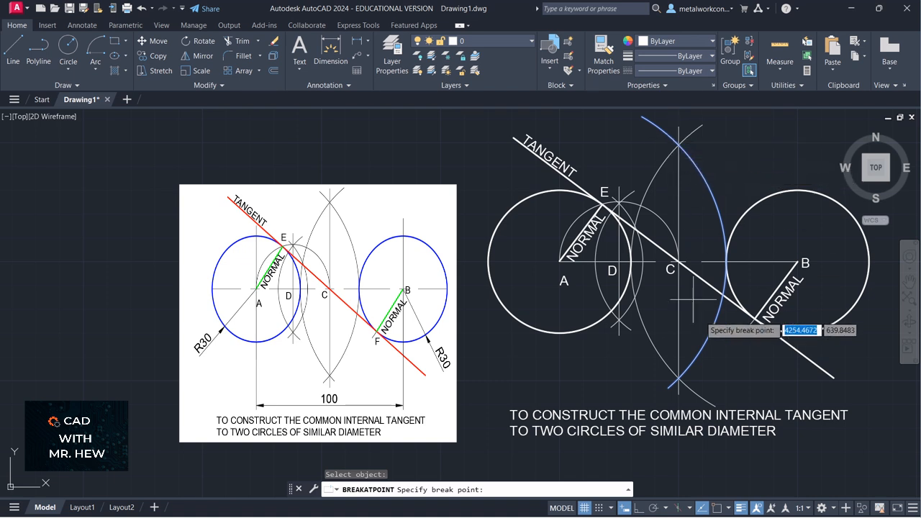
pyautogui.press('F3')
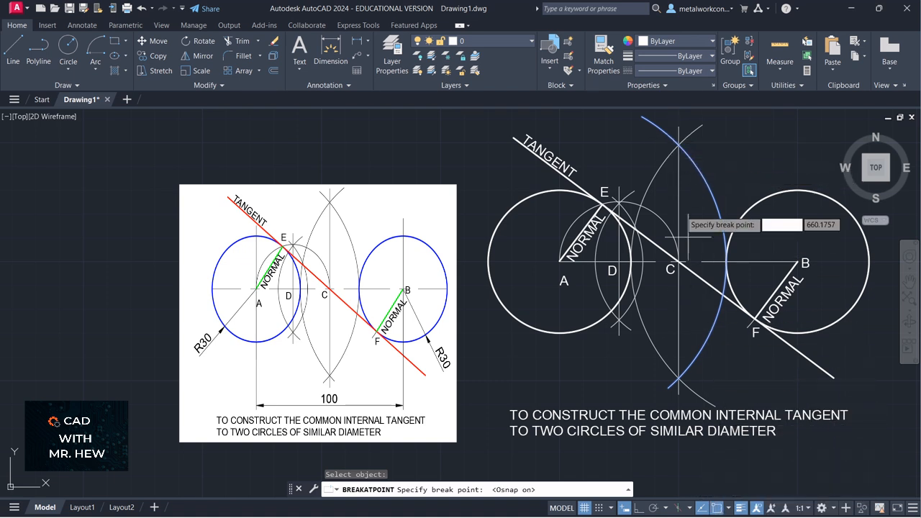
pyautogui.click(662, 130)
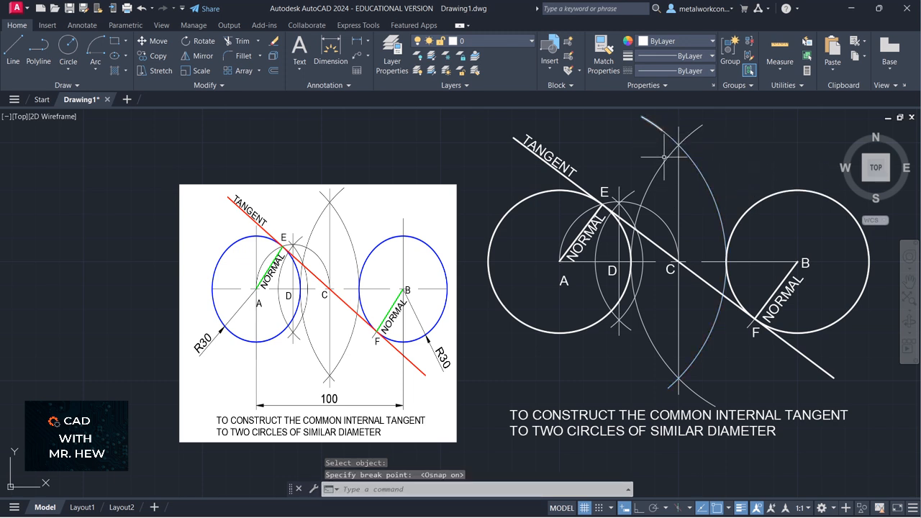
# - Break the large construction arc centred on B at a point just below the lower arc crossing
pyautogui.press('Return')
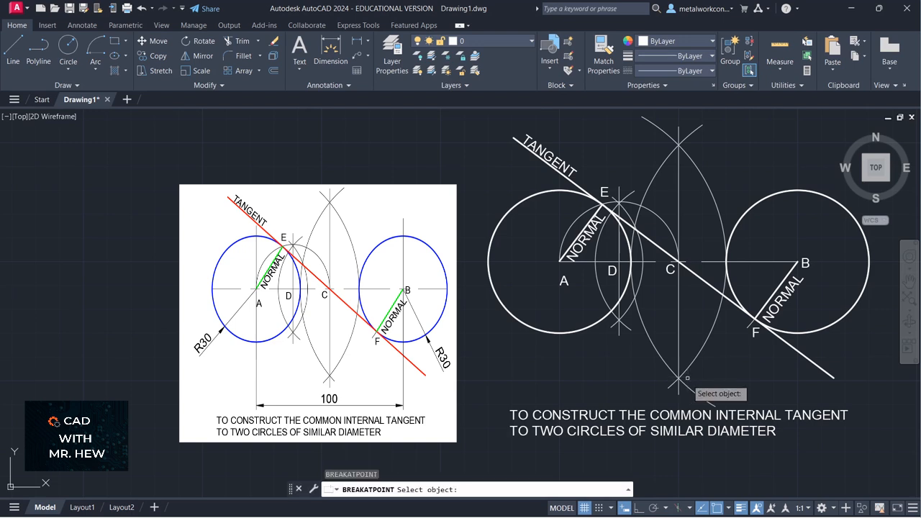
pyautogui.click(685, 379)
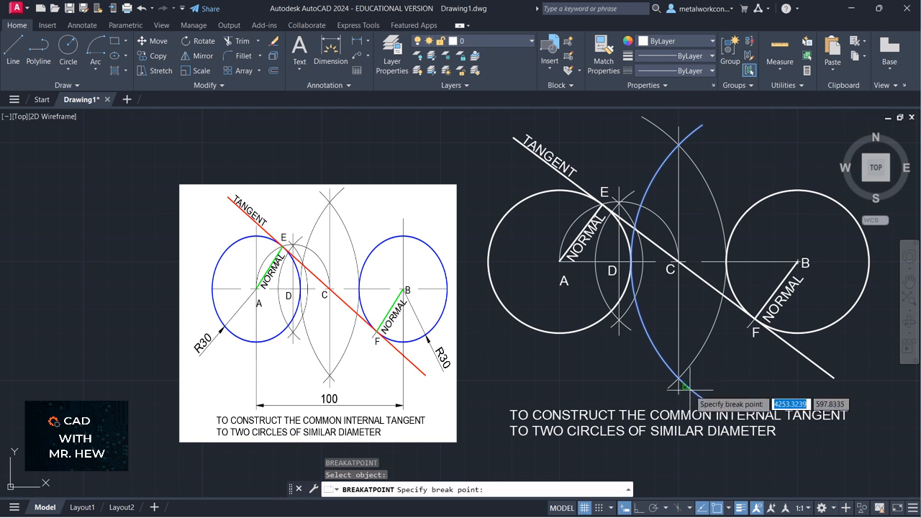
pyautogui.click(689, 389)
pyautogui.press('Return')
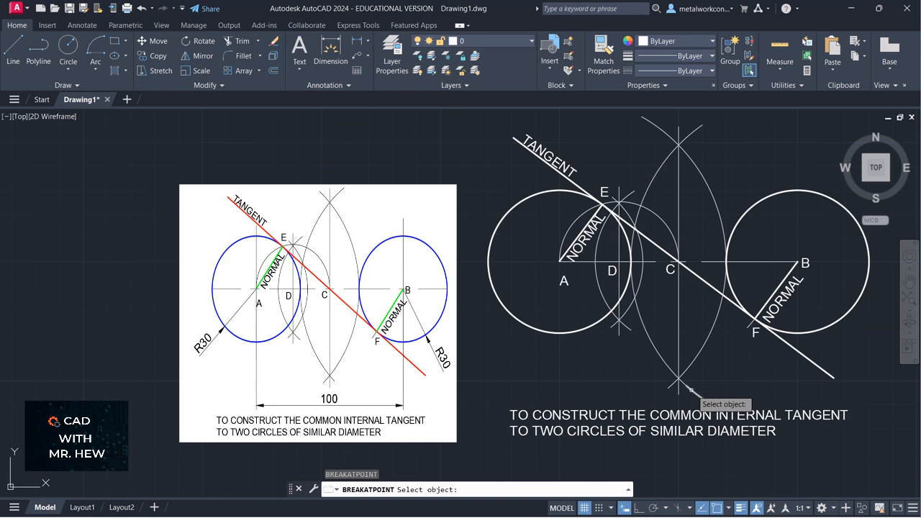
pyautogui.click(694, 395)
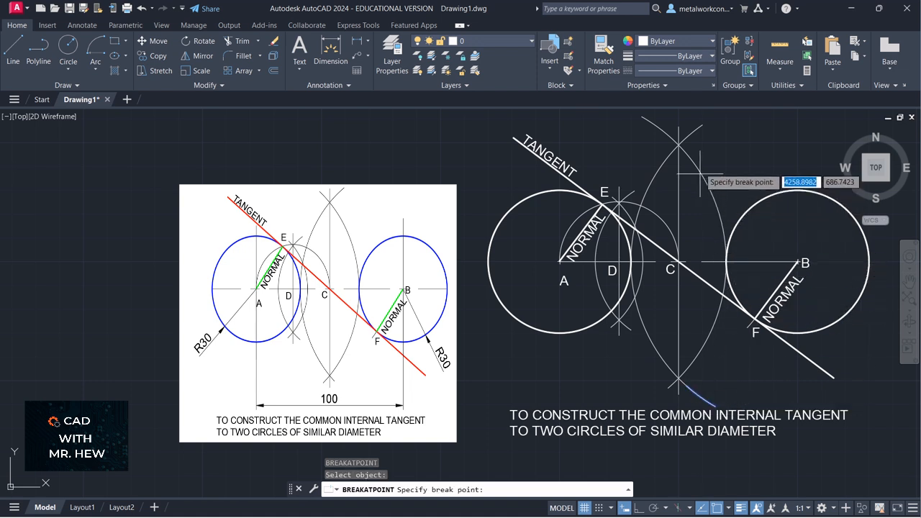
pyautogui.press('Escape')
# - Delete the two broken-off arc ends beyond the upper and lower crossings of the large arcs
pyautogui.click(652, 123)
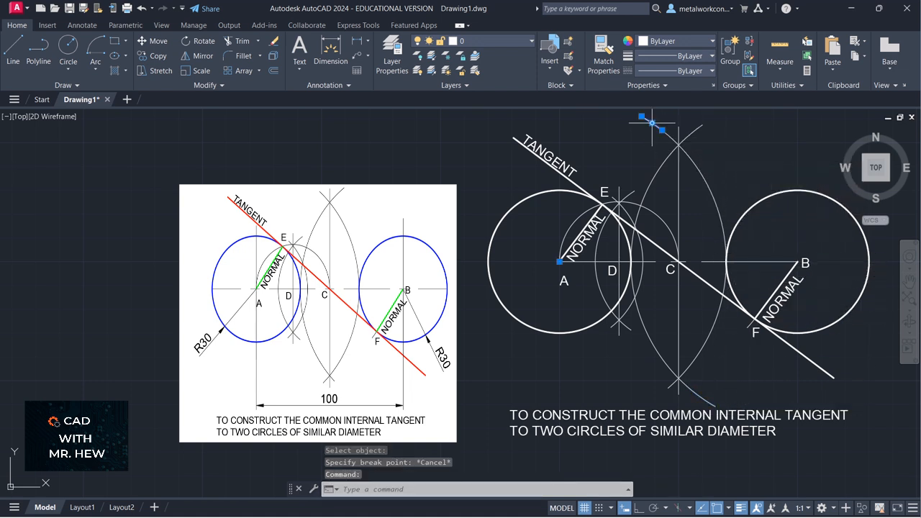
pyautogui.click(709, 401)
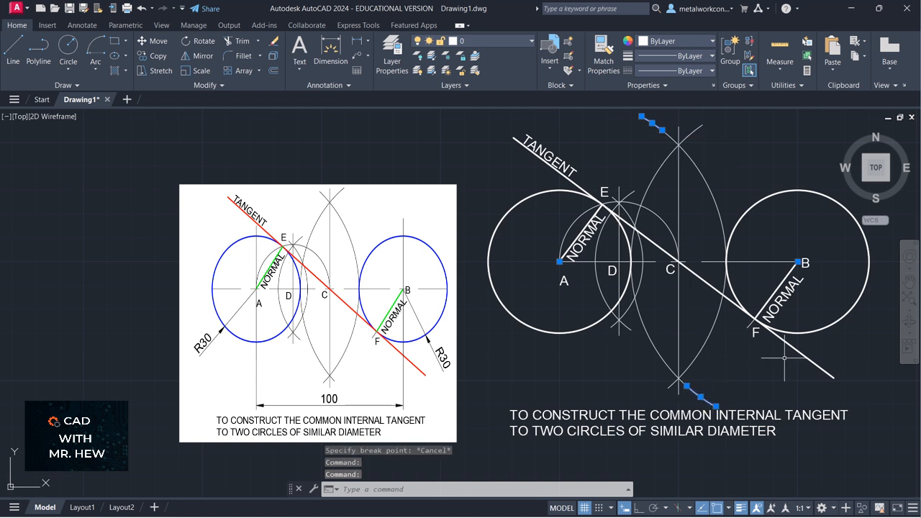
pyautogui.press('Delete')
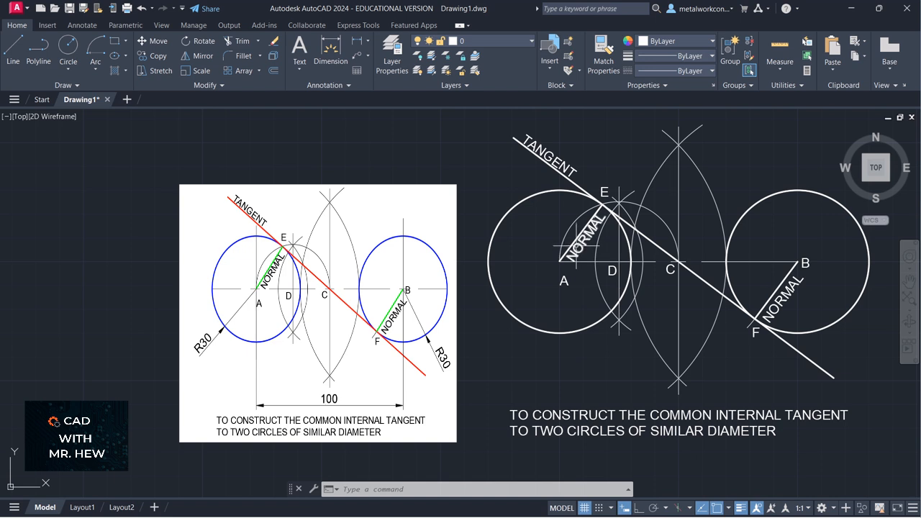
# - Add a horizontal linear dimension between circle centres A and B, placed below the construction just above the title text
pyautogui.click(356, 41)
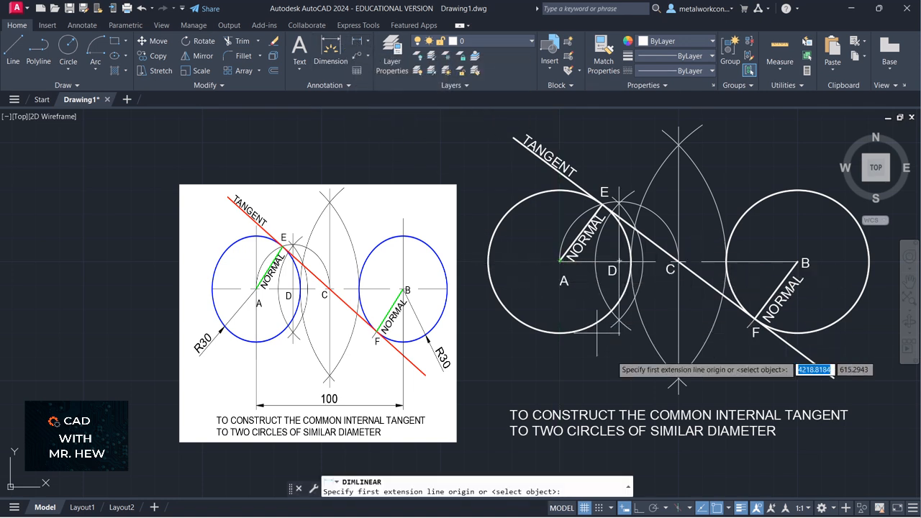
pyautogui.click(560, 262)
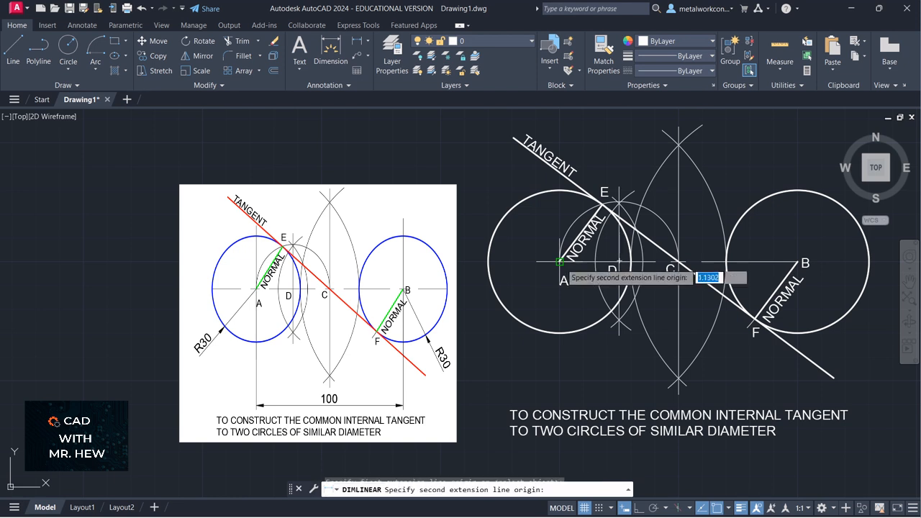
pyautogui.click(800, 263)
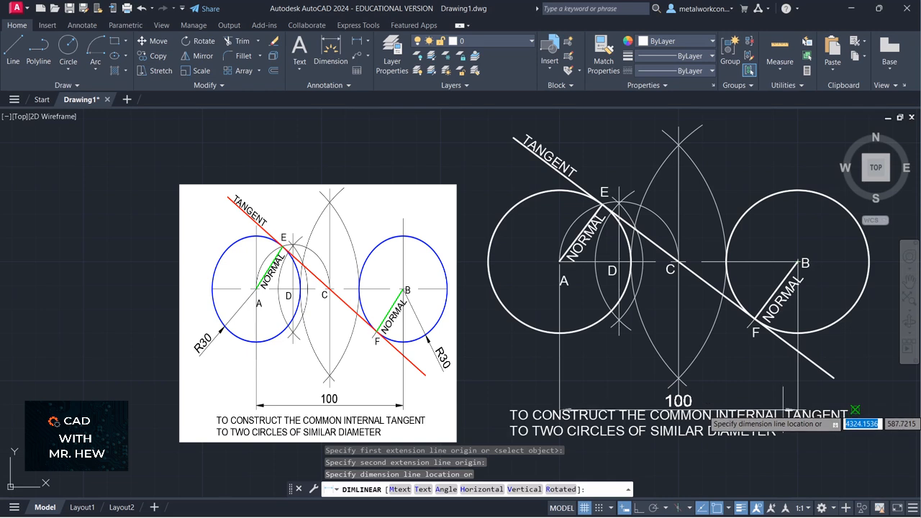
pyautogui.click(785, 410)
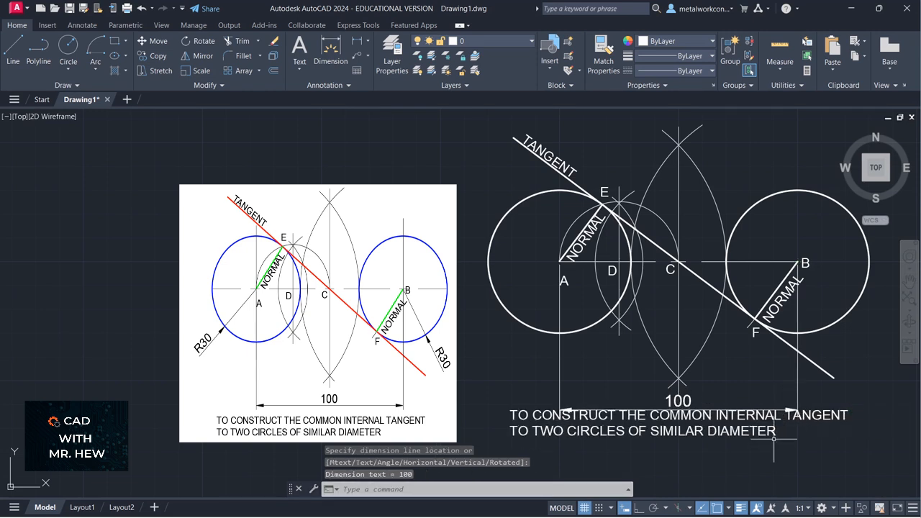
pyautogui.press('Return')
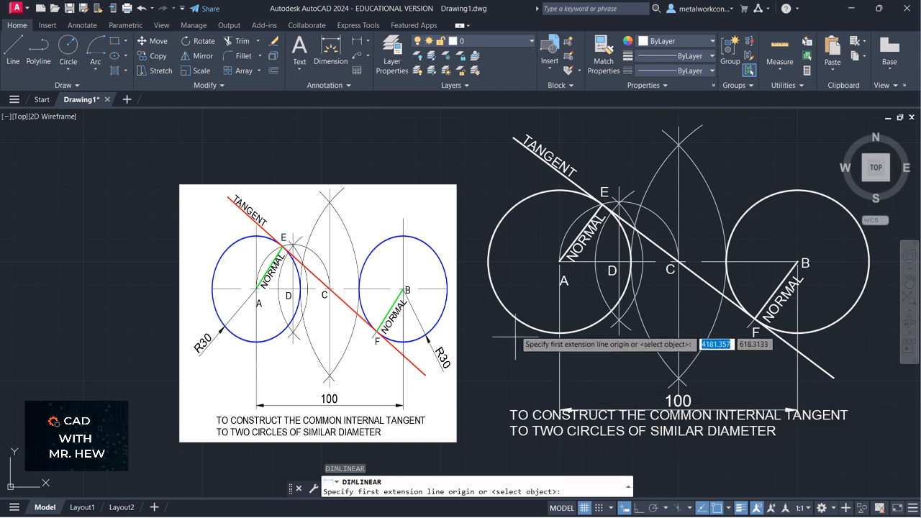
pyautogui.press('Escape')
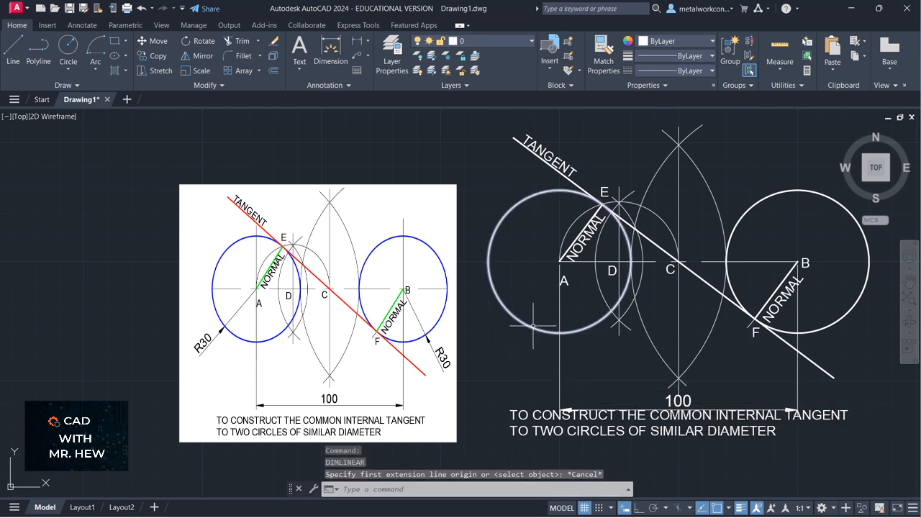
# - Move the two-line title text down so it sits clear below the linear dimension, placing it freely without object snap
pyautogui.click(154, 41)
pyautogui.hotkey('ctrl', 'z')
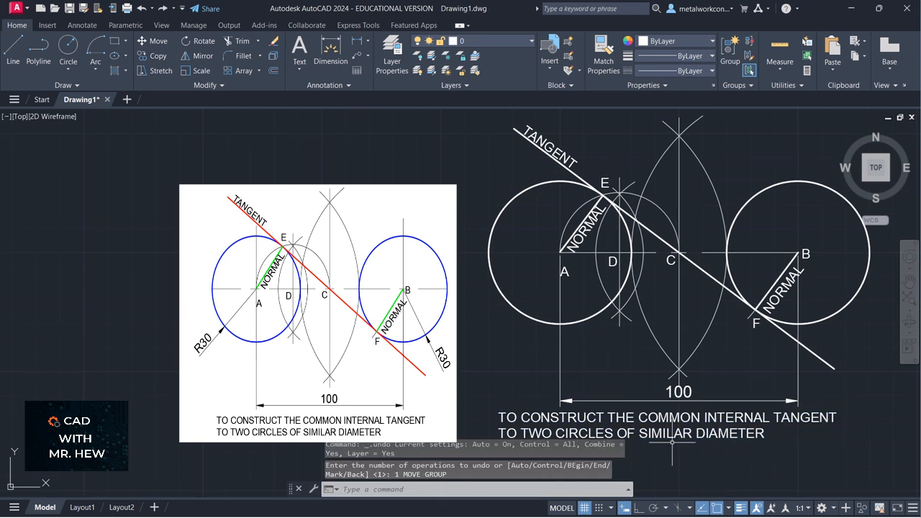
pyautogui.click(155, 41)
pyautogui.click(623, 397)
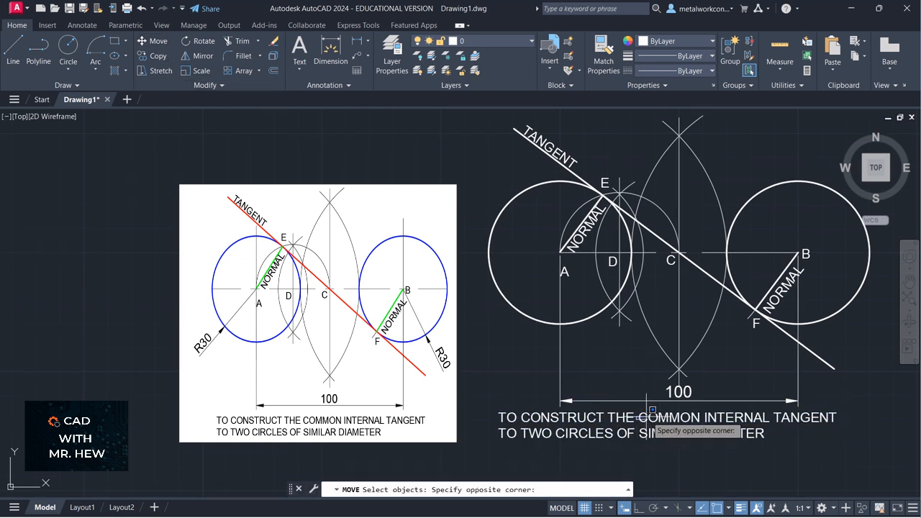
pyautogui.click(657, 431)
pyautogui.click(650, 419)
pyautogui.press('Return')
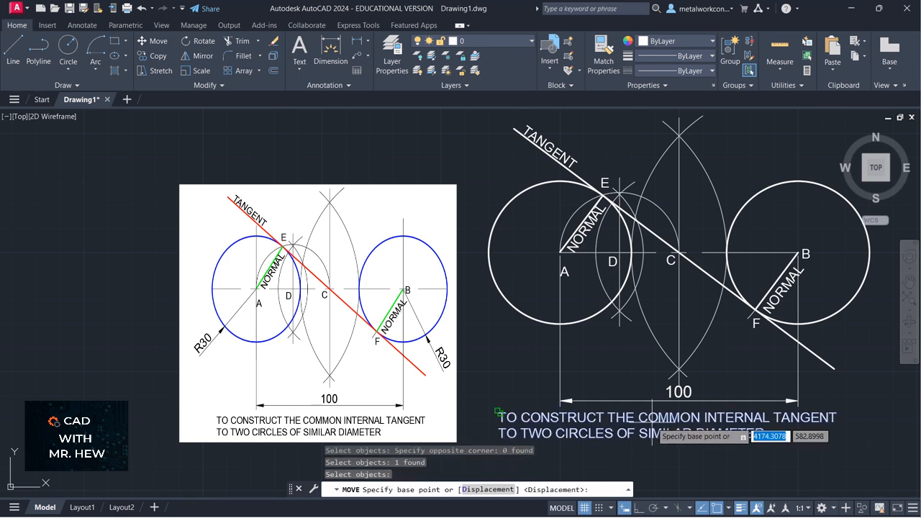
pyautogui.click(648, 415)
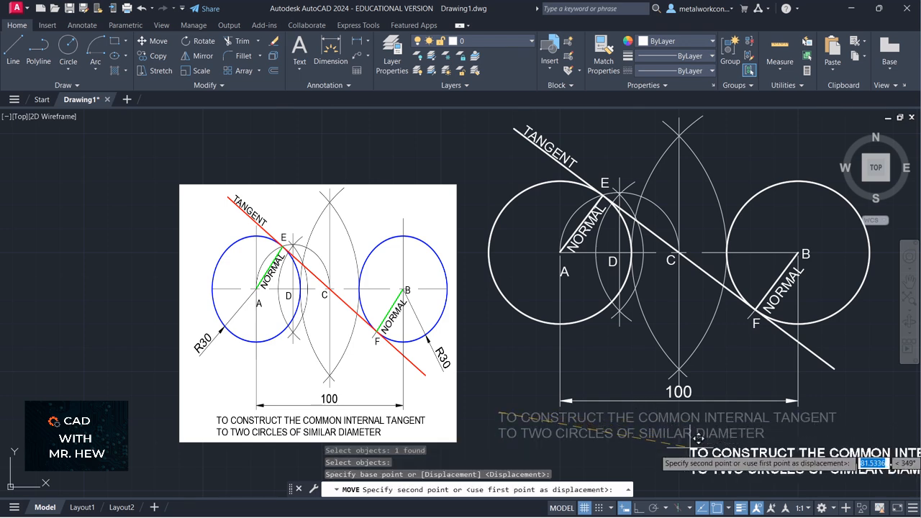
pyautogui.press('F3')
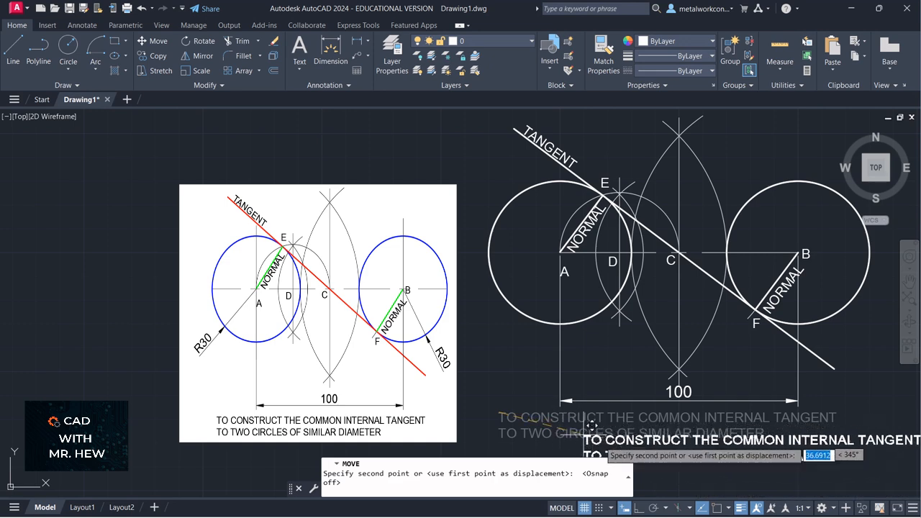
pyautogui.click(505, 416)
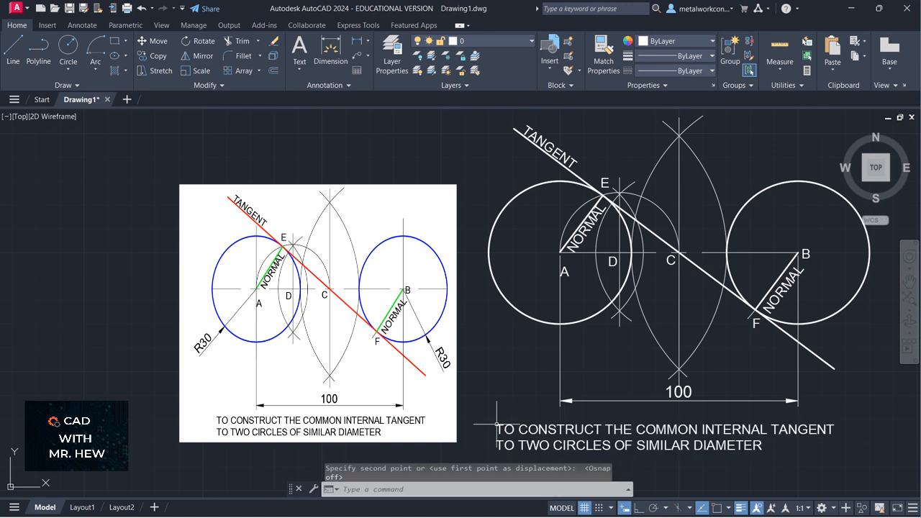
# - Shift the line of the horizontal dimension between A and B slightly down, closer to the title text
pyautogui.click(766, 401)
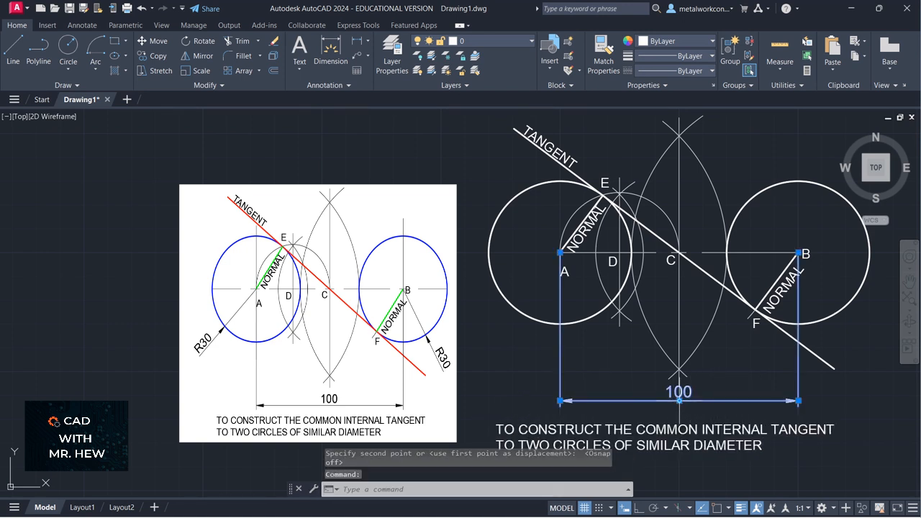
pyautogui.click(680, 400)
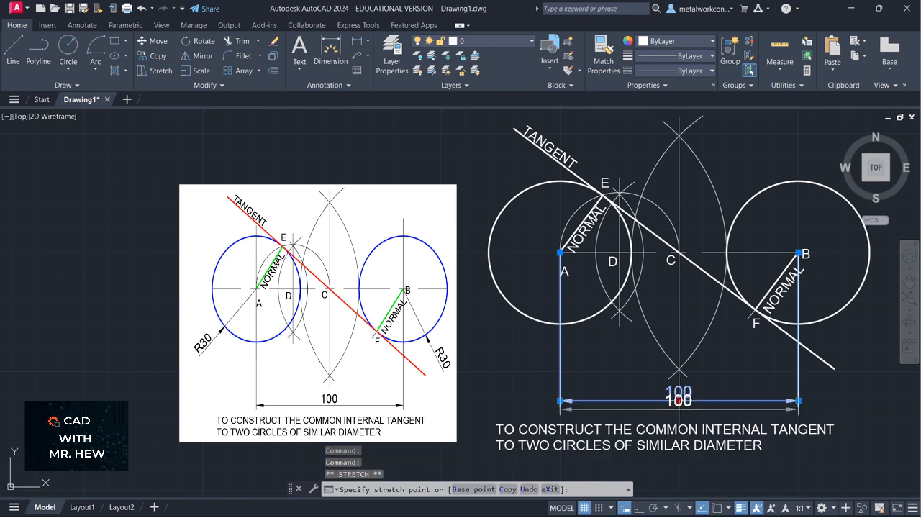
pyautogui.press('Escape')
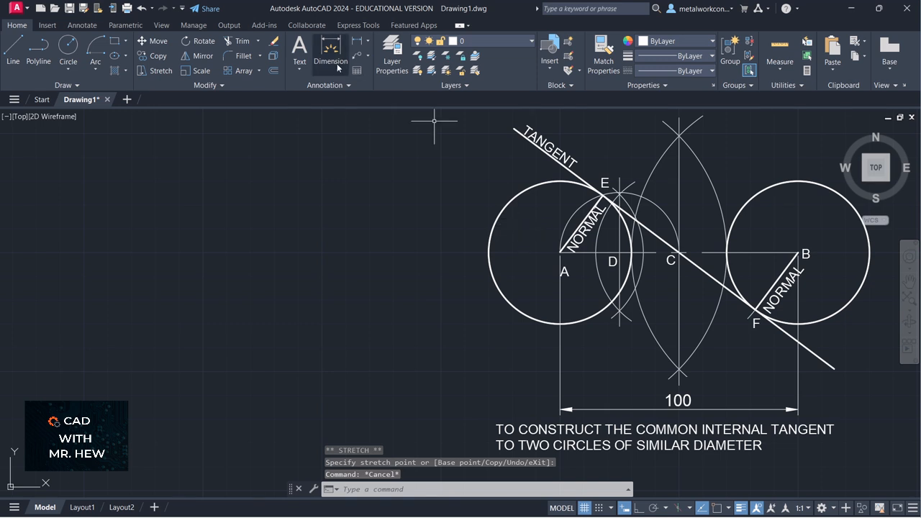
# - Add a radius dimension to the circle centred on A, with its text outside at the lower left
pyautogui.click(368, 44)
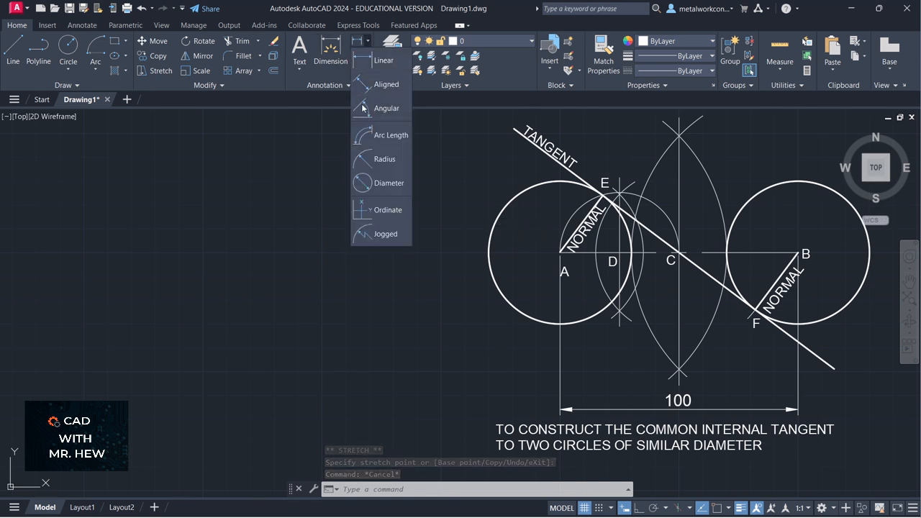
pyautogui.click(362, 158)
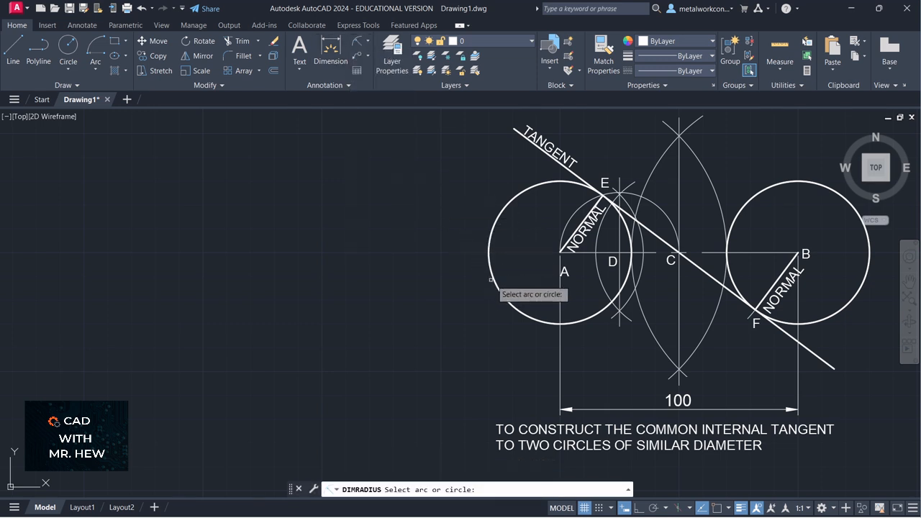
pyautogui.click(511, 300)
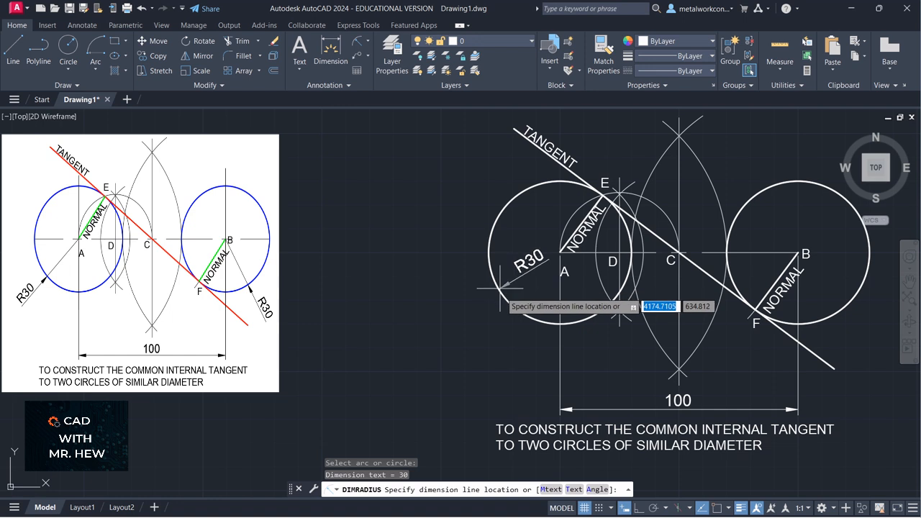
pyautogui.click(481, 323)
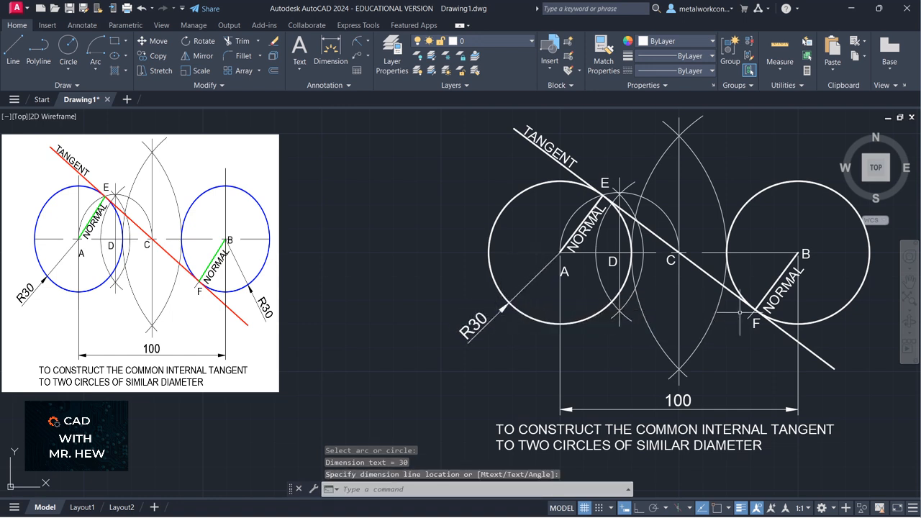
# - Add a radius dimension to the circle centred on B, with its text outside at the lower right
pyautogui.press('Return')
pyautogui.click(849, 305)
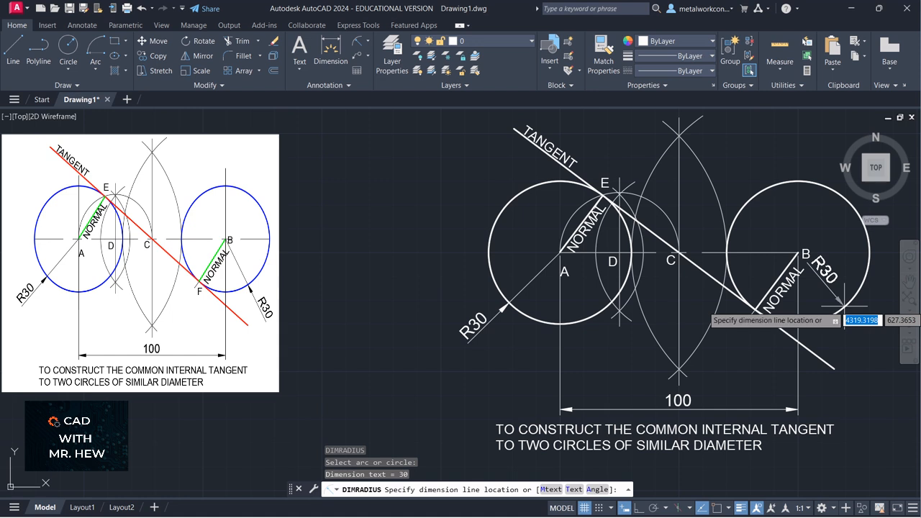
pyautogui.click(838, 322)
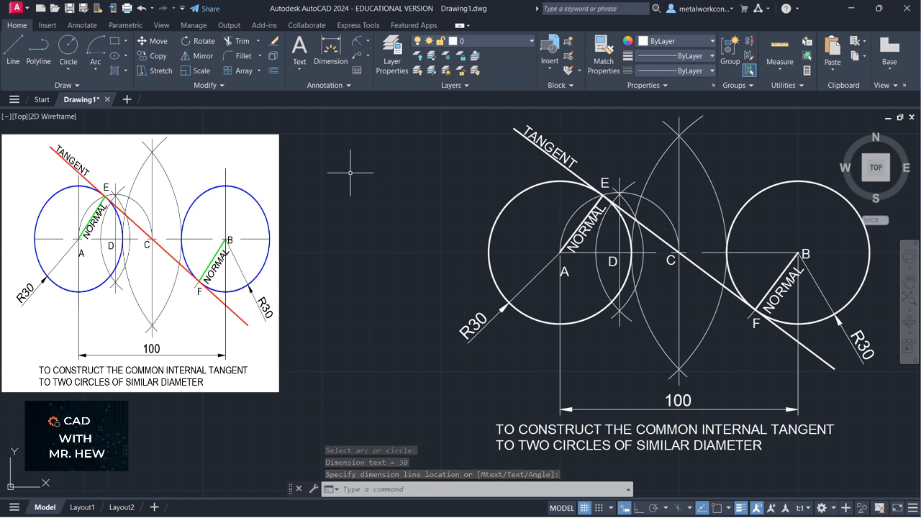
pyautogui.press('Escape')
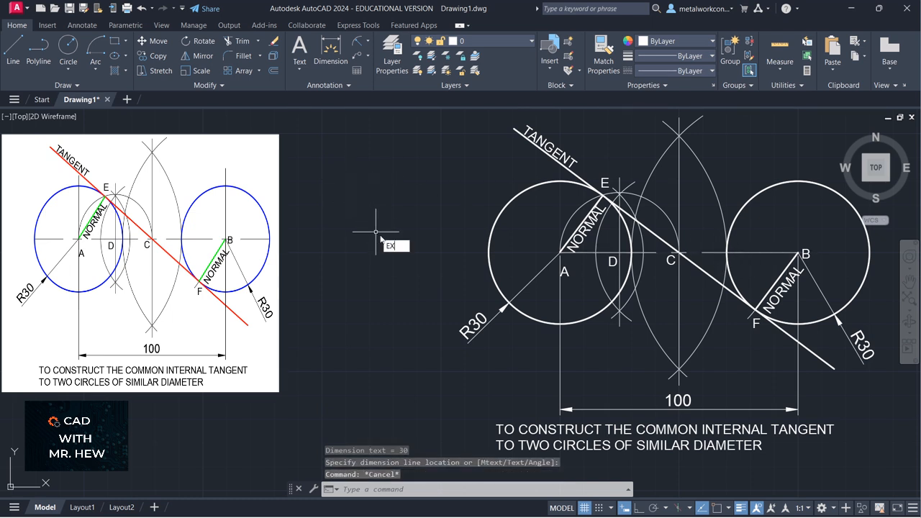
# - Extend the horizontal centre line through A and B at both ends to the outer edges of the two circles
pyautogui.write('EX')
pyautogui.press('Return')
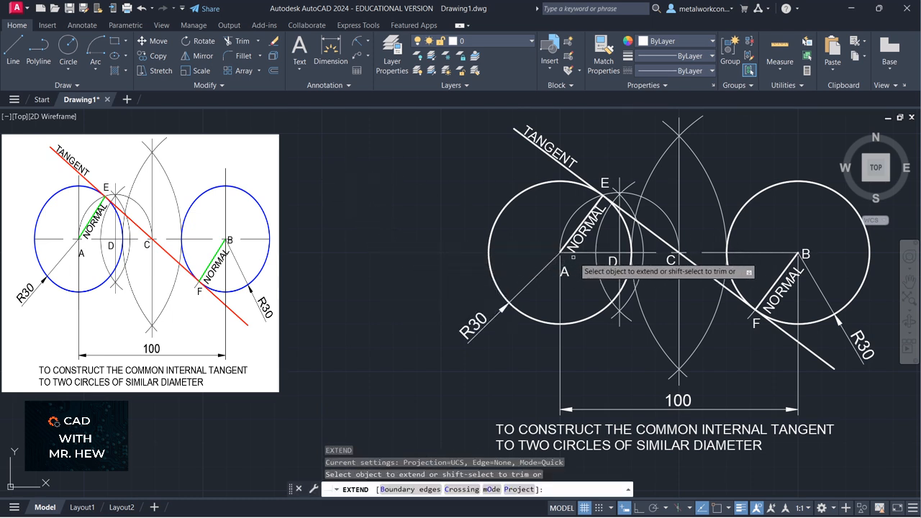
pyautogui.click(583, 253)
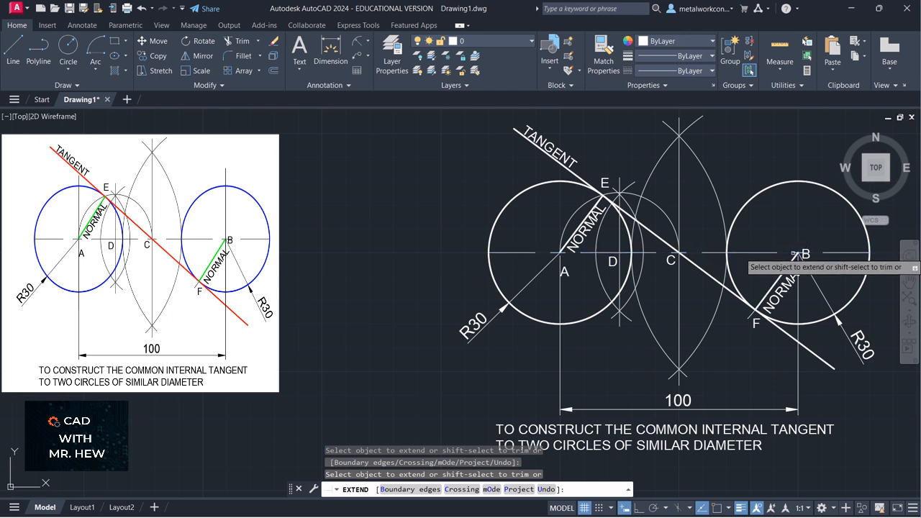
pyautogui.press('Escape')
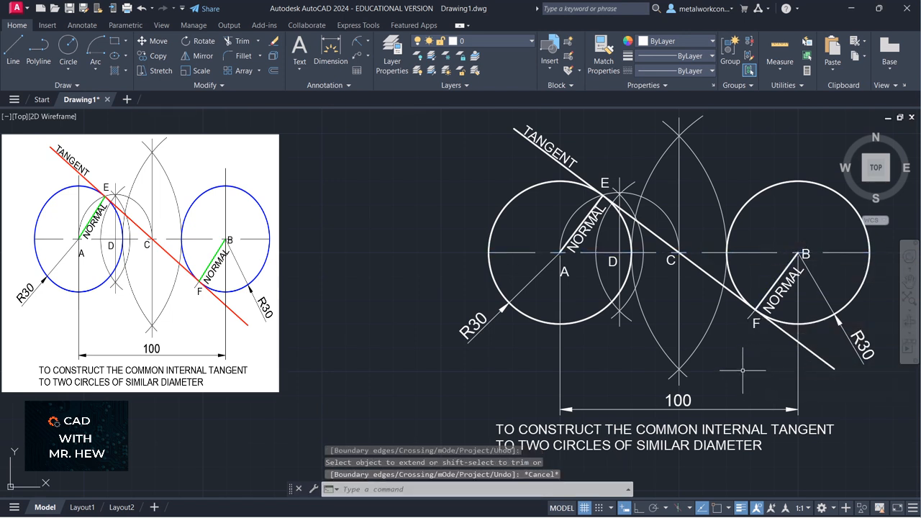
# - On the CENTER layer, draw a vertical centre line from B straight up to just above its circle, using object snap and grid snap
pyautogui.click(472, 45)
pyautogui.click(467, 74)
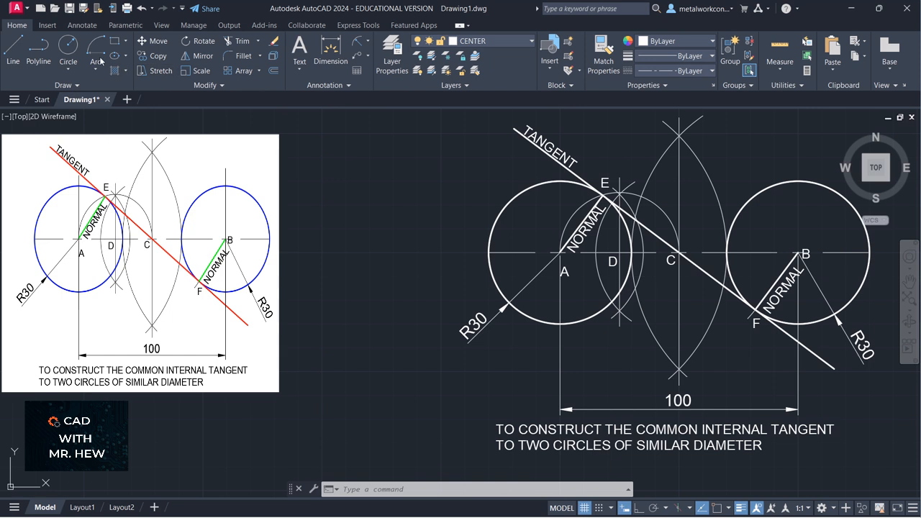
pyautogui.click(13, 49)
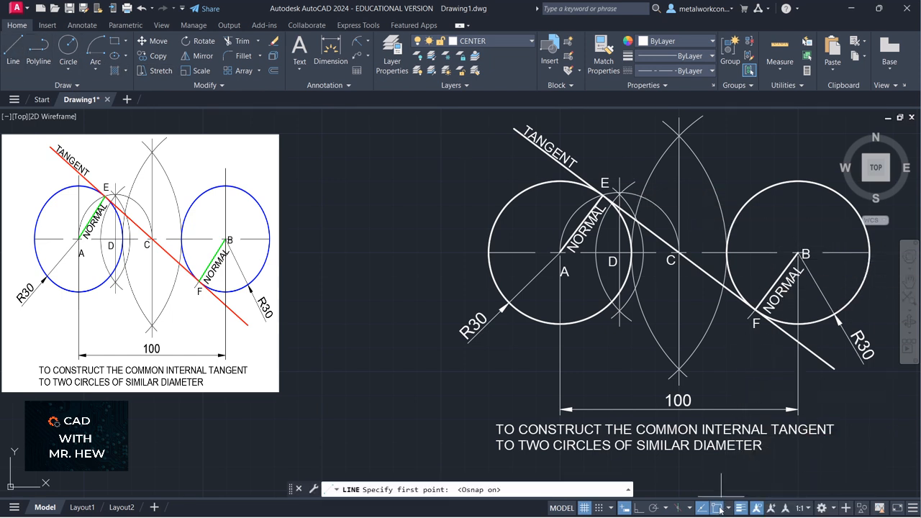
pyautogui.click(599, 508)
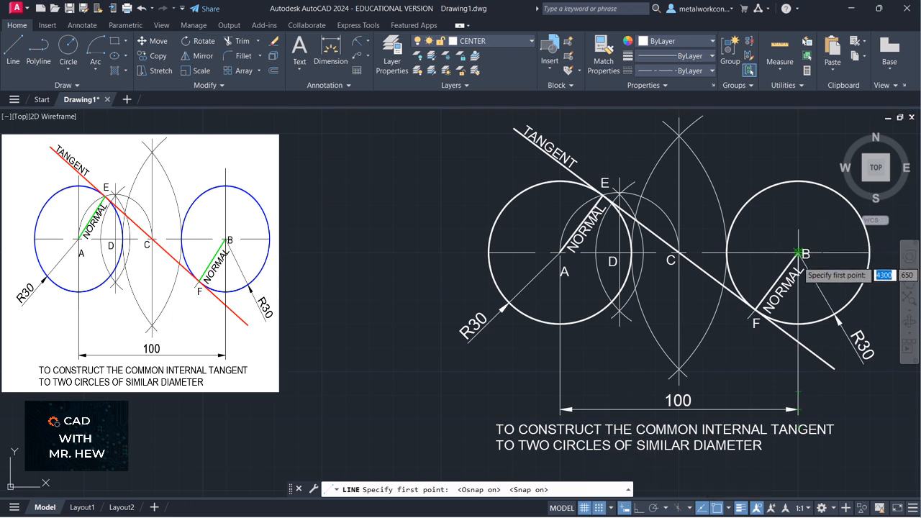
pyautogui.click(797, 252)
pyautogui.click(797, 157)
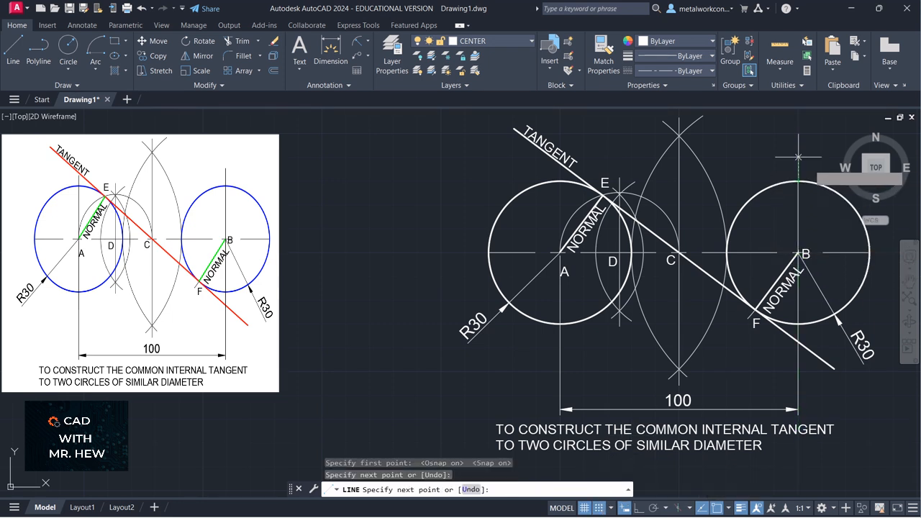
pyautogui.click(798, 157)
pyautogui.press('Return')
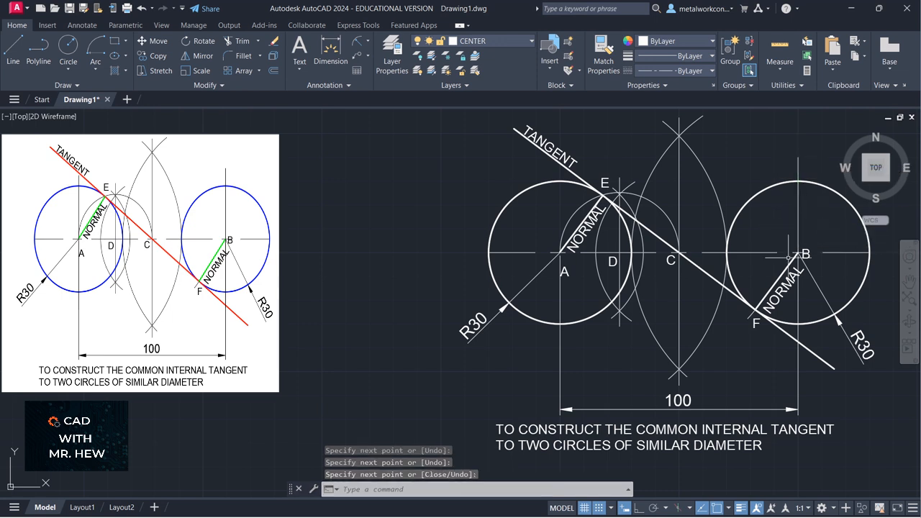
pyautogui.press('Return')
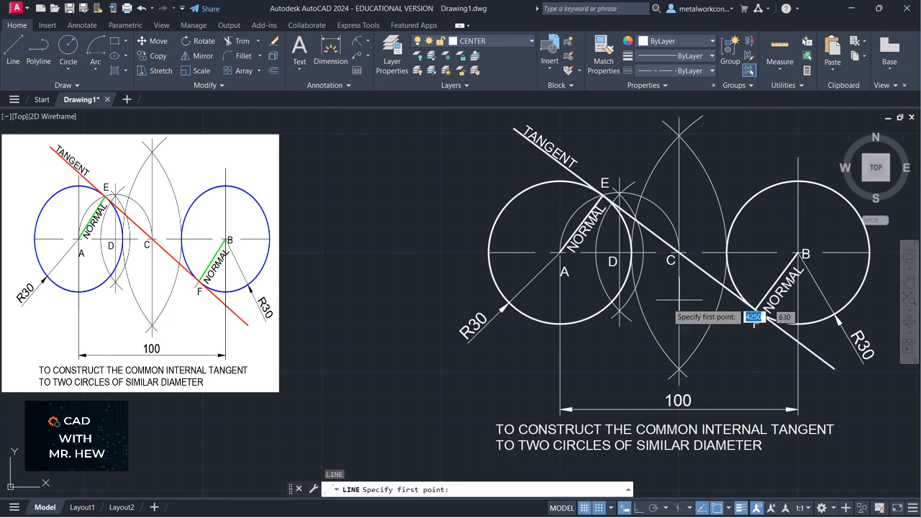
pyautogui.click(561, 253)
pyautogui.hotkey('ctrl', 'z')
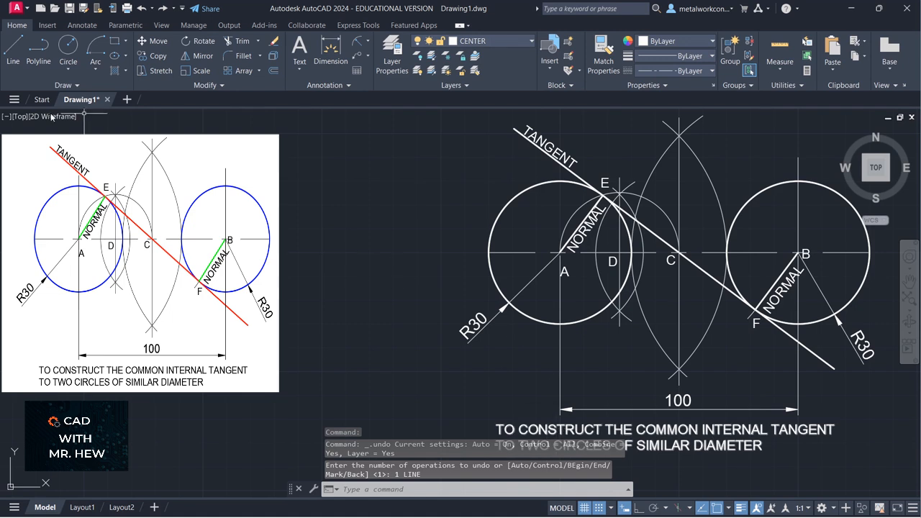
# - Draw a vertical centre line from A straight up past the top of its circle, across the TANGENT label
pyautogui.click(8, 58)
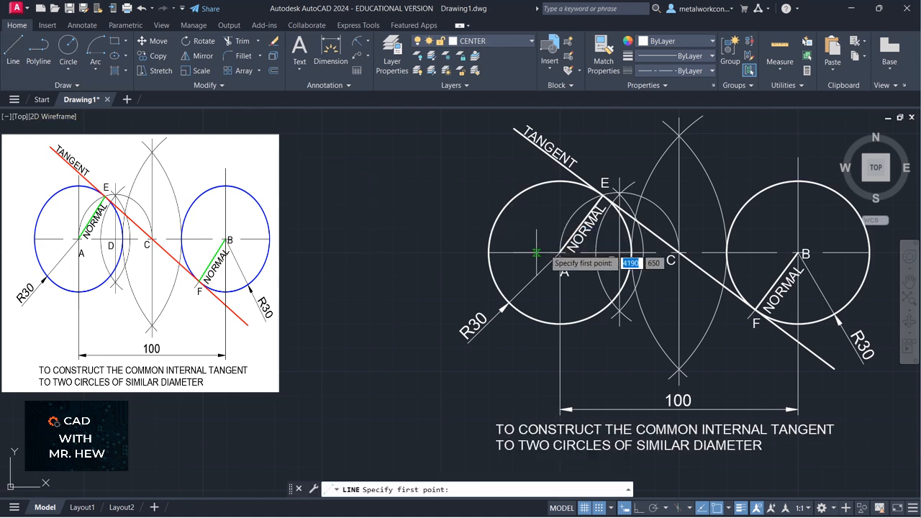
pyautogui.click(560, 253)
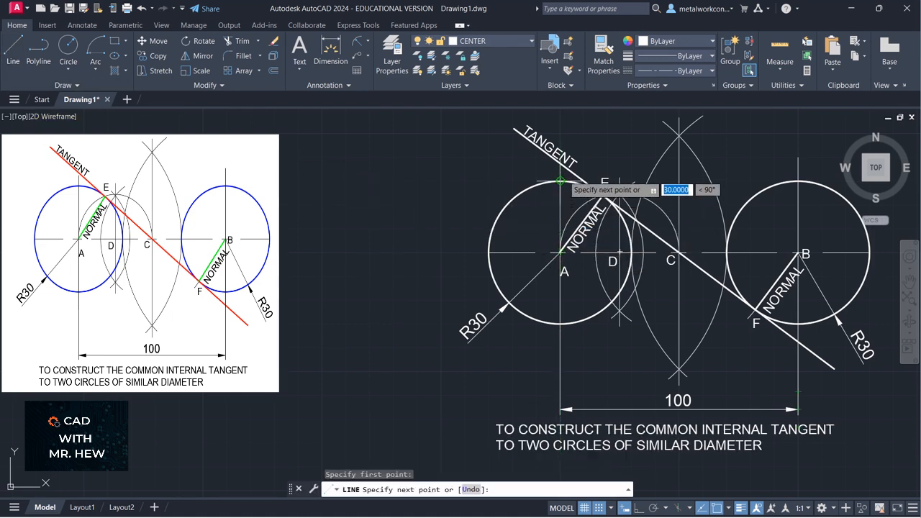
pyautogui.click(561, 134)
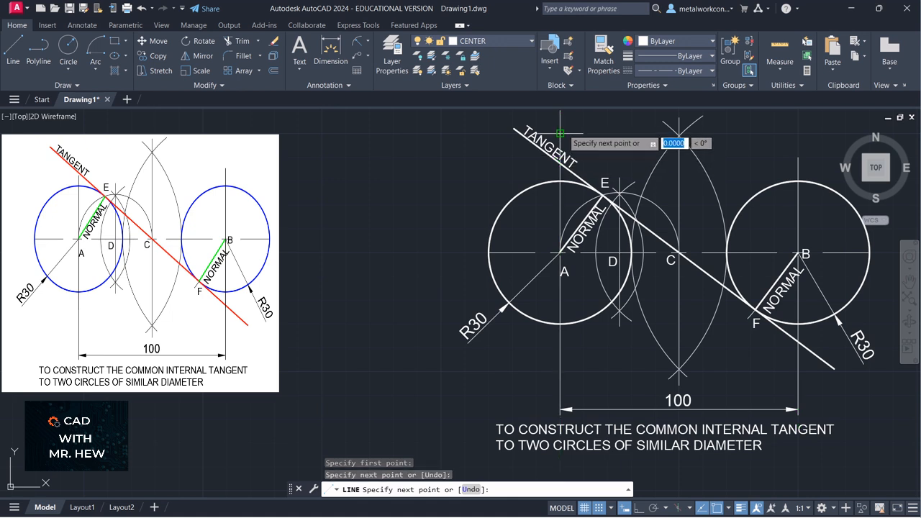
pyautogui.press('Return')
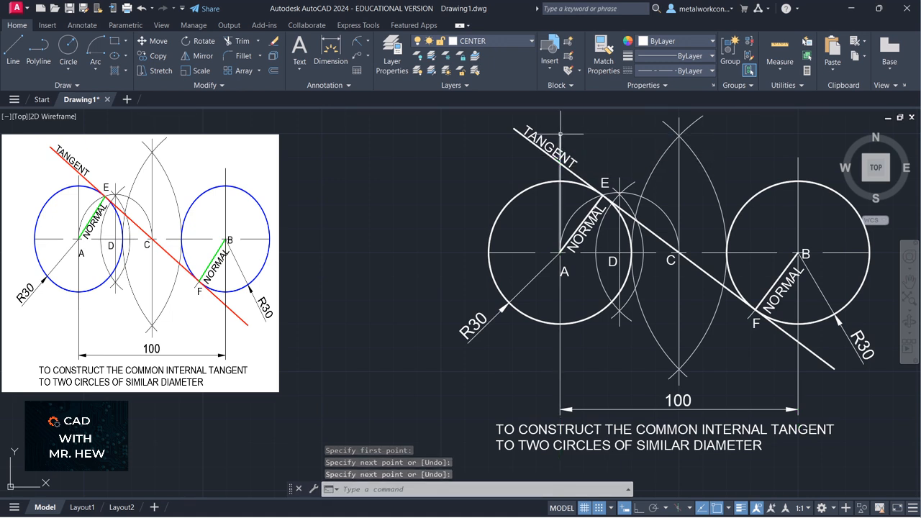
# - Shorten the upper end of the vertical centre line at A to just above its circle, with grid snap and object snap off
pyautogui.click(561, 133)
pyautogui.click(560, 133)
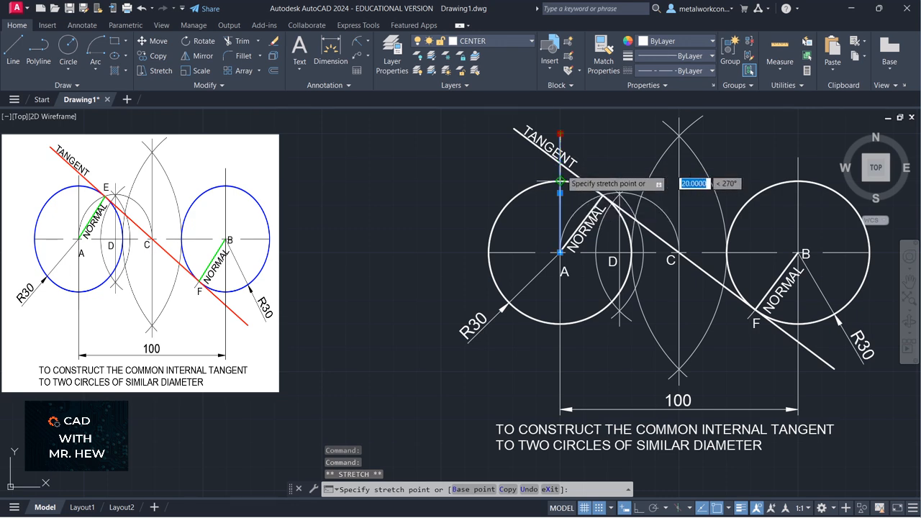
pyautogui.click(597, 508)
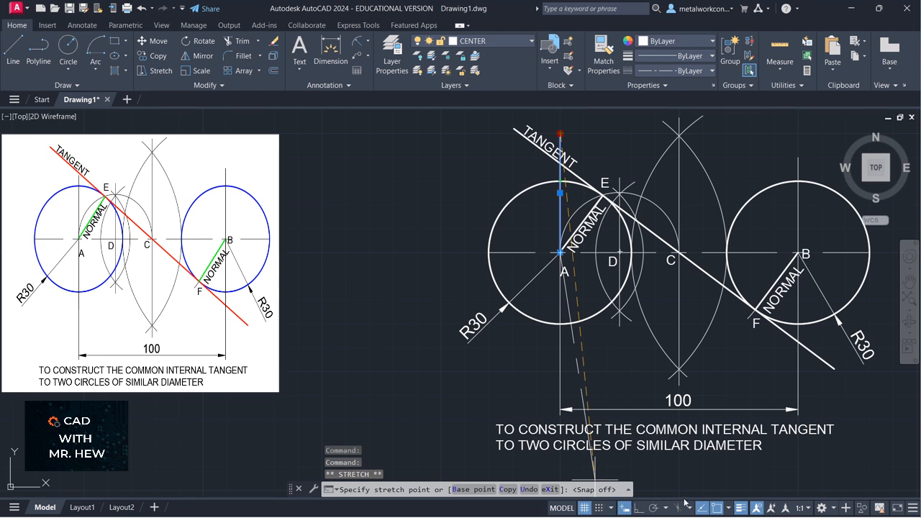
pyautogui.click(717, 508)
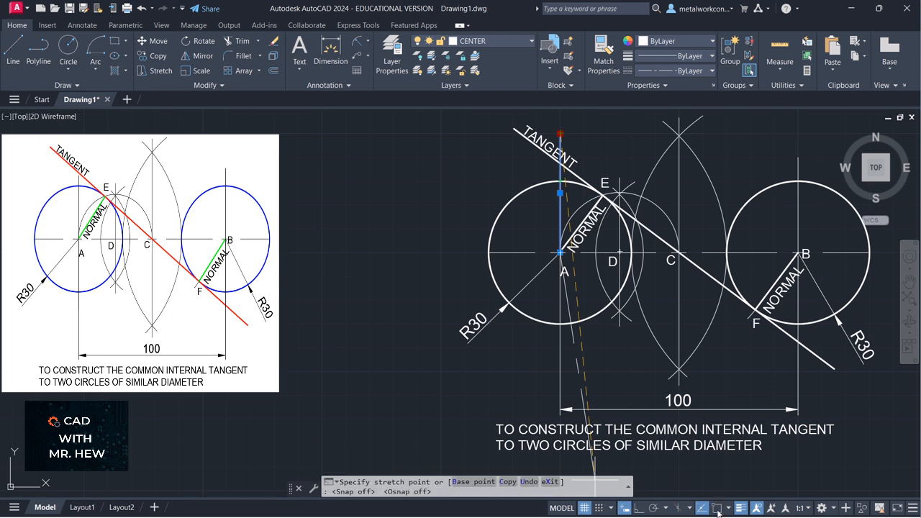
pyautogui.click(560, 167)
pyautogui.press('Escape')
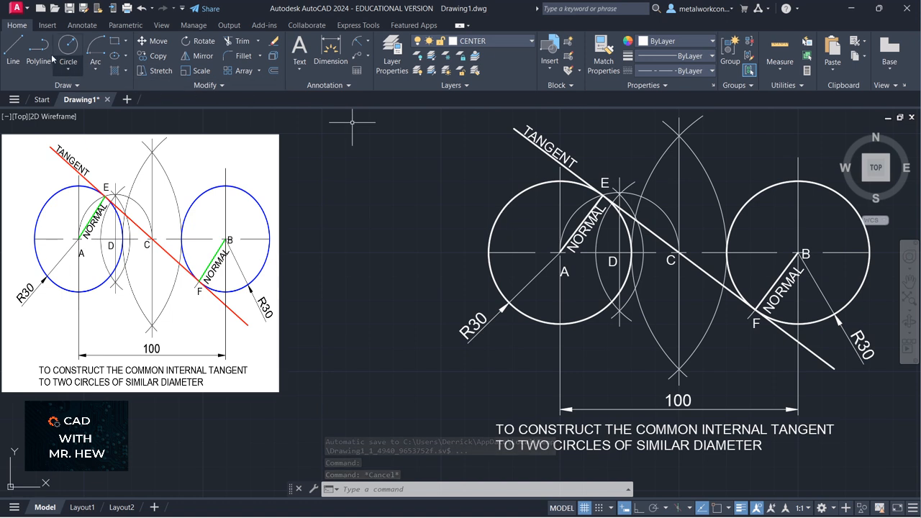
# - Draw a vertical centre line from A straight down to just below its circle, with object snap and grid snap on
pyautogui.click(14, 51)
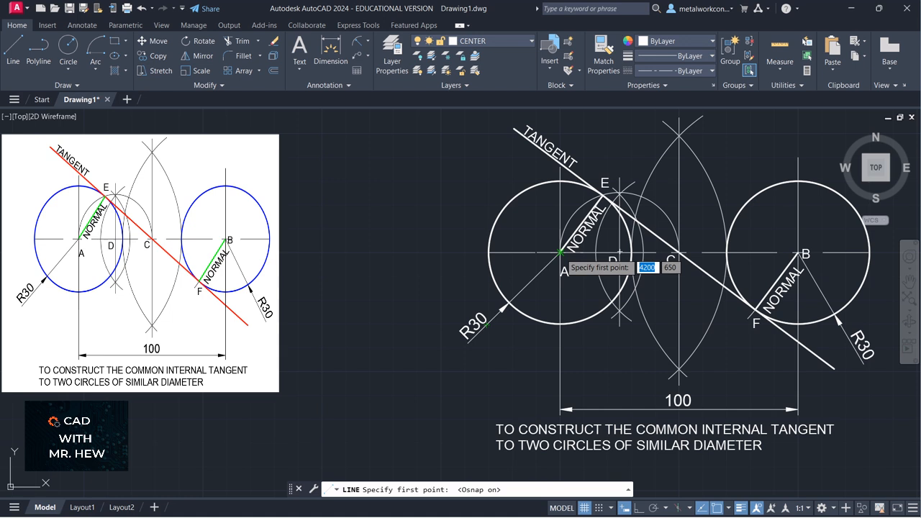
pyautogui.click(560, 253)
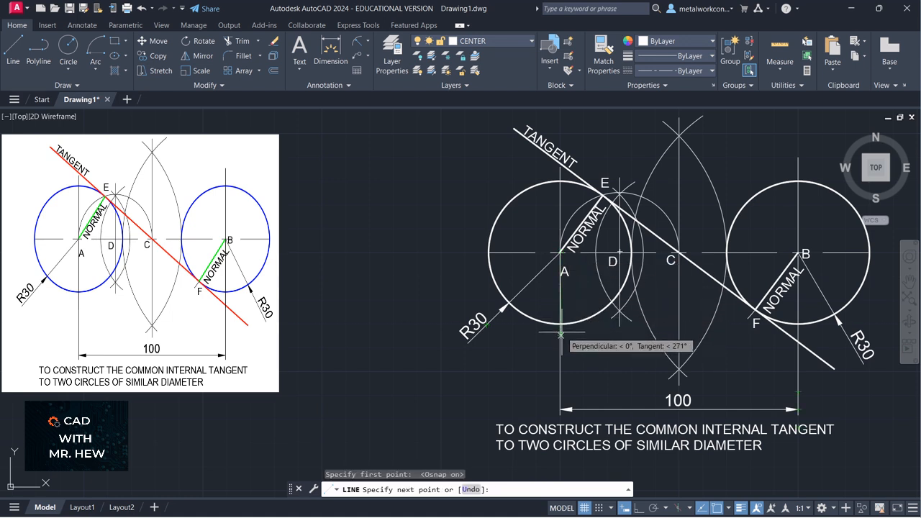
pyautogui.click(599, 508)
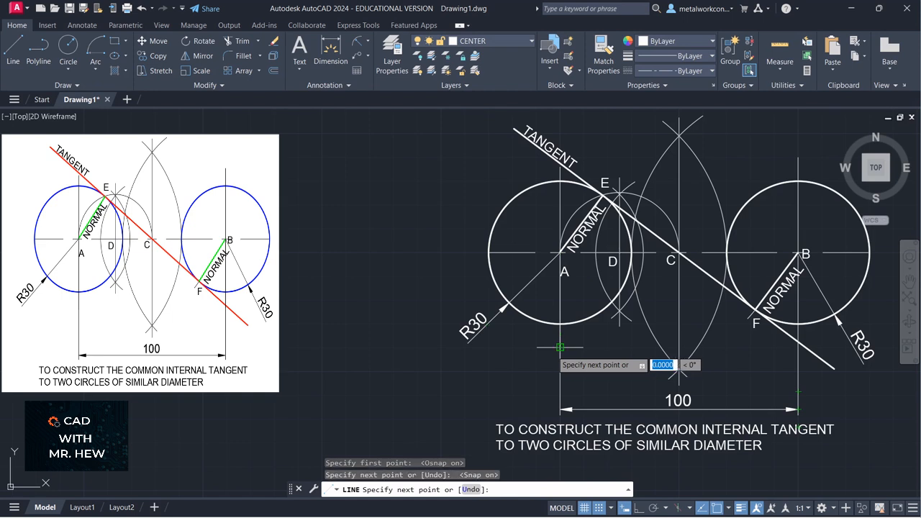
pyautogui.press('Return')
# - Draw a matching vertical centre line from B straight down to just below its circle
pyautogui.press('Return')
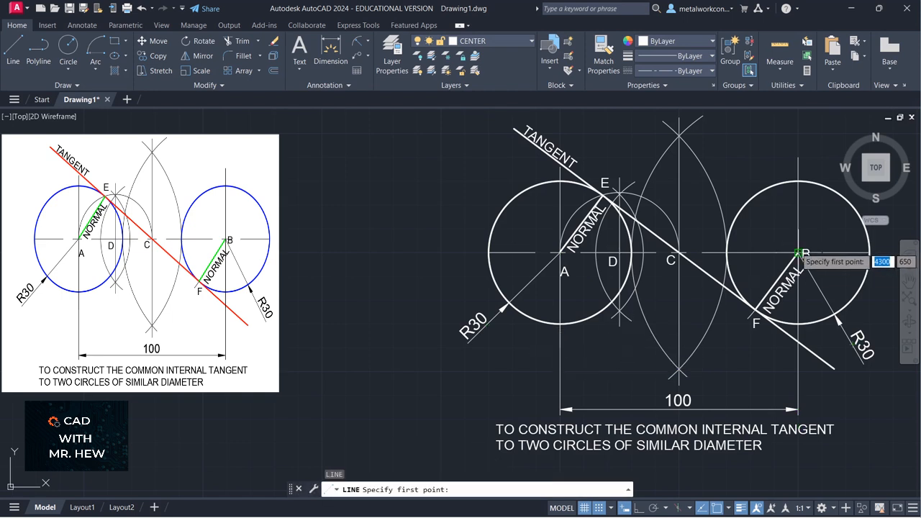
pyautogui.click(799, 254)
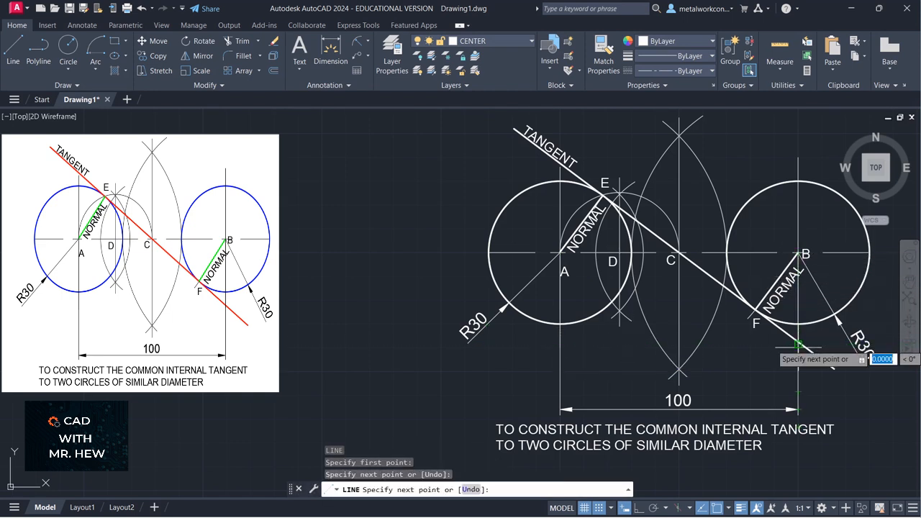
pyautogui.press('Return')
pyautogui.press('Return')
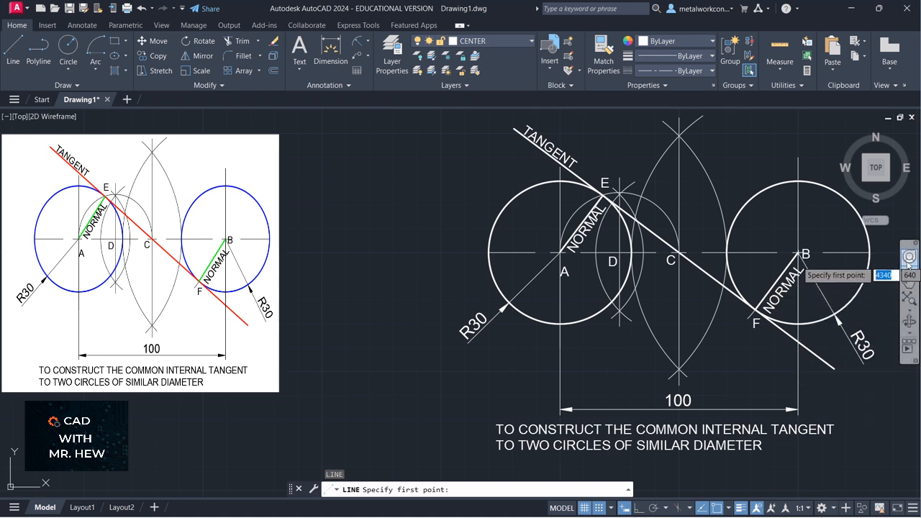
pyautogui.click(909, 283)
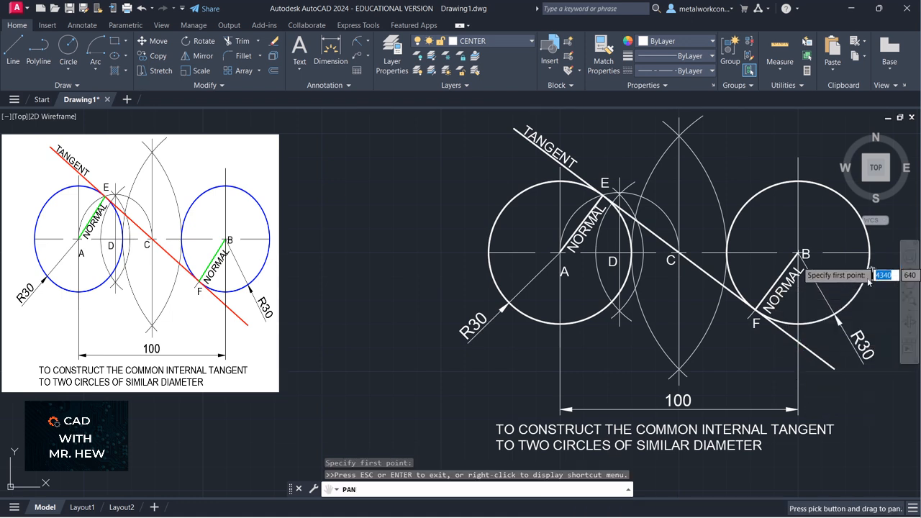
pyautogui.press('Escape')
pyautogui.press('Escape')
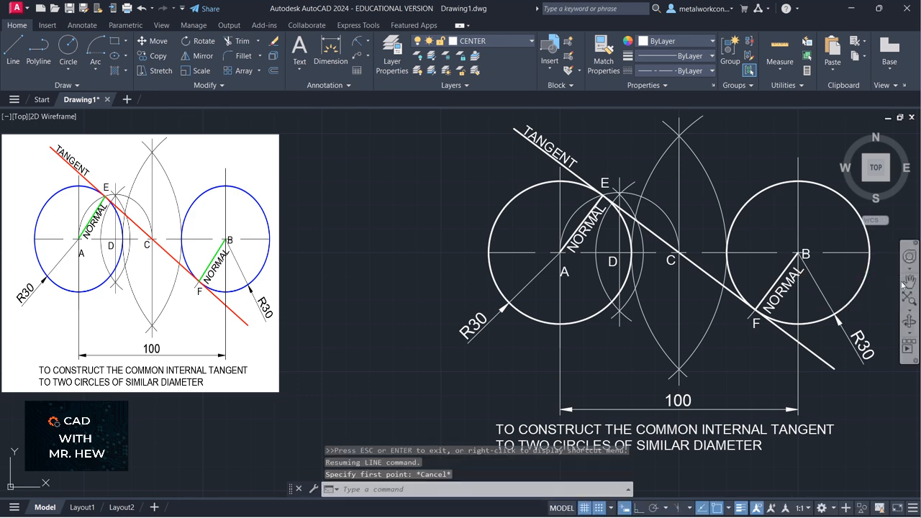
pyautogui.click(909, 282)
pyautogui.moveTo(876, 279); pyautogui.dragTo(869, 286)
pyautogui.press('Escape')
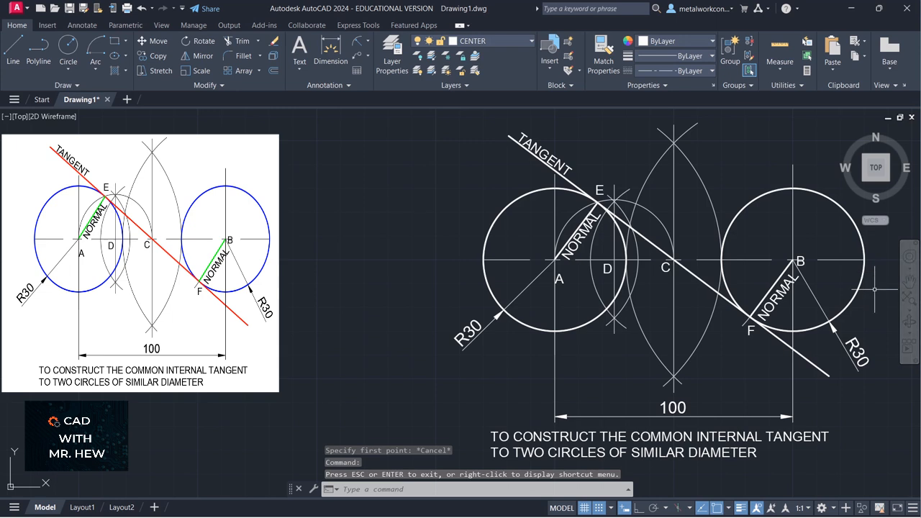